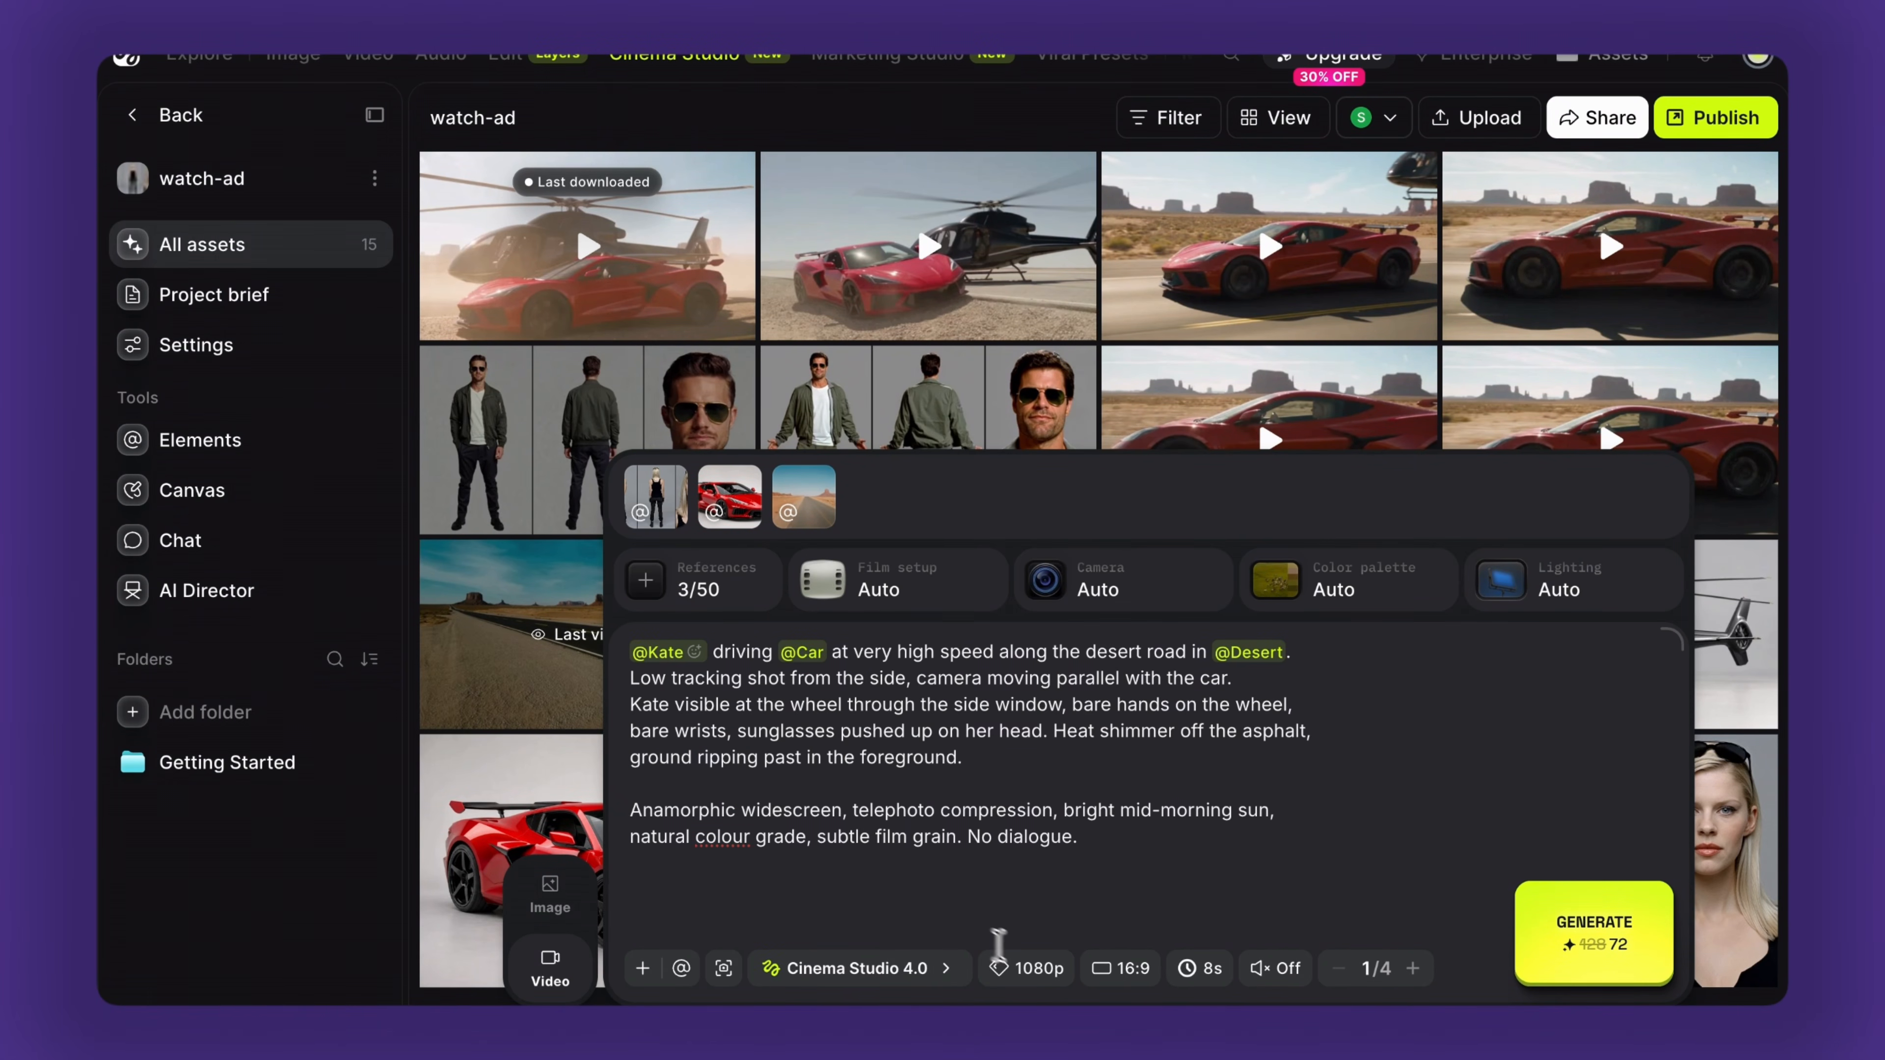
Step: Check the resolution, aspect ratio and duration options for the desert driving video
left_click(1039, 973)
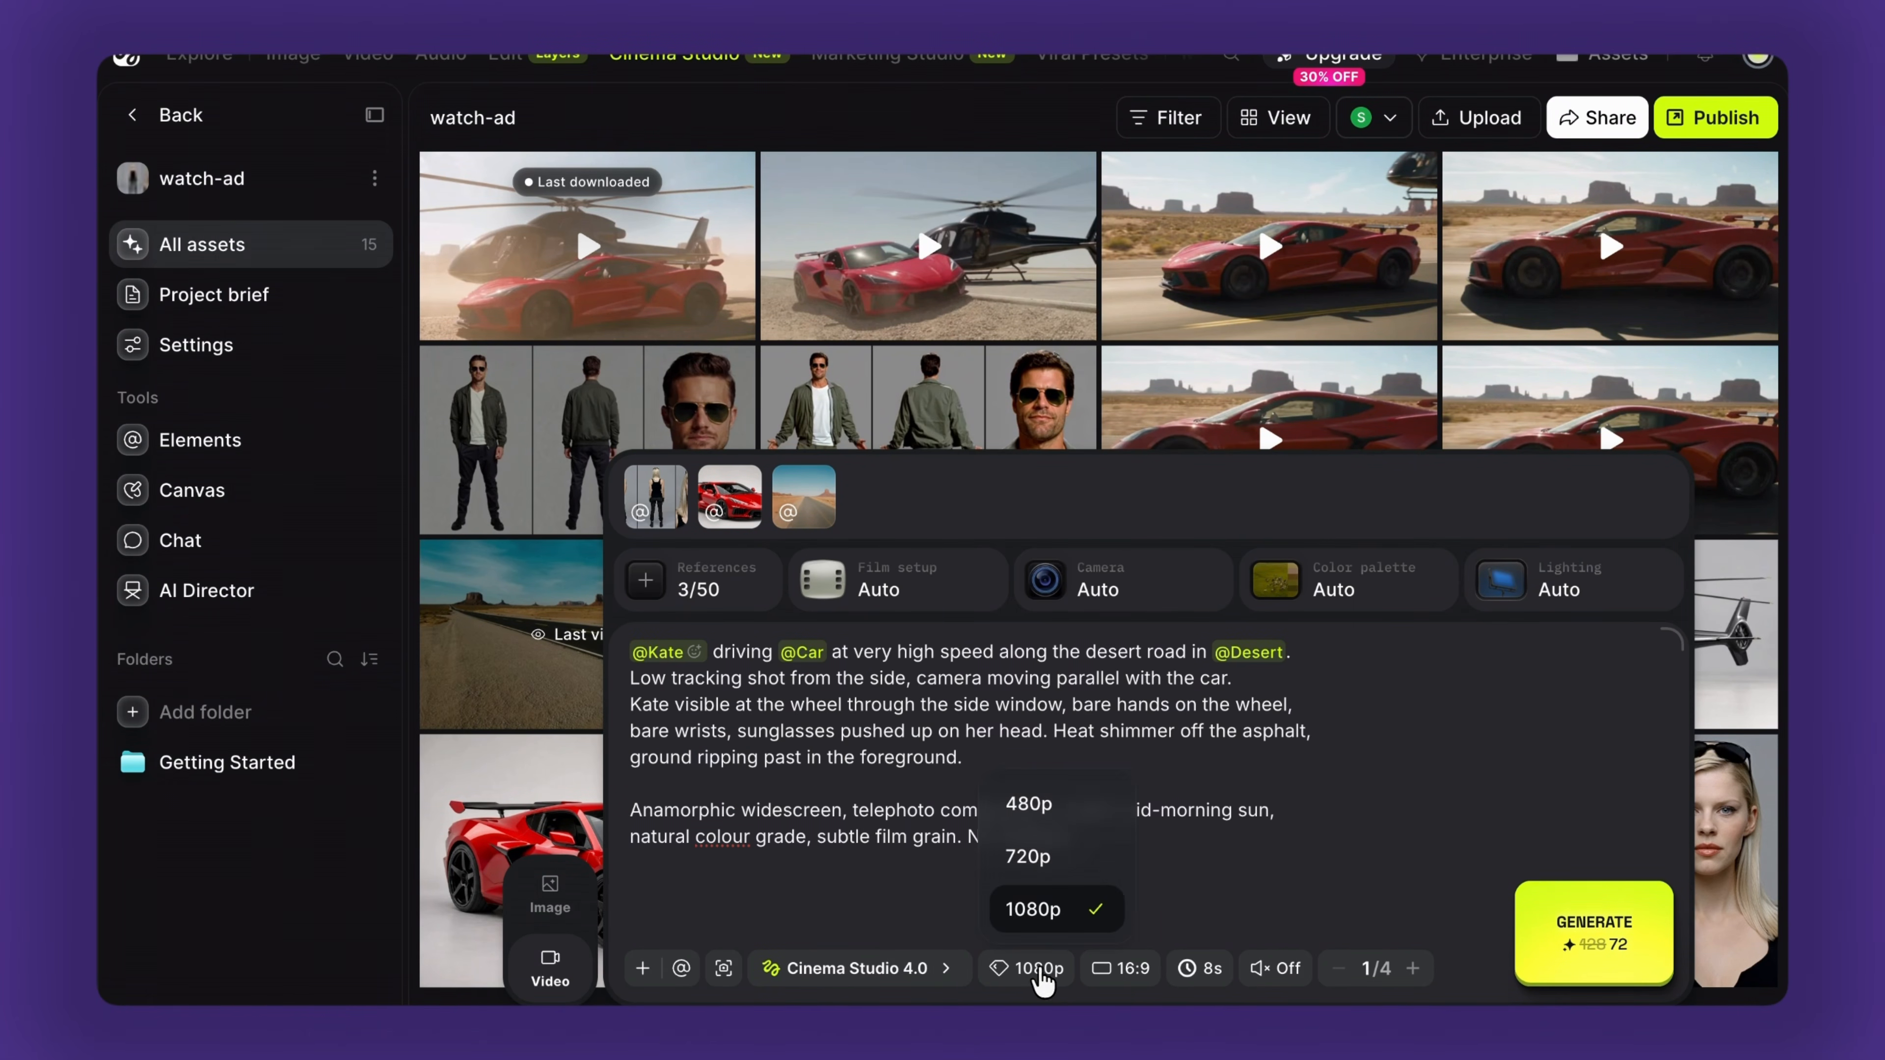
left_click(1127, 973)
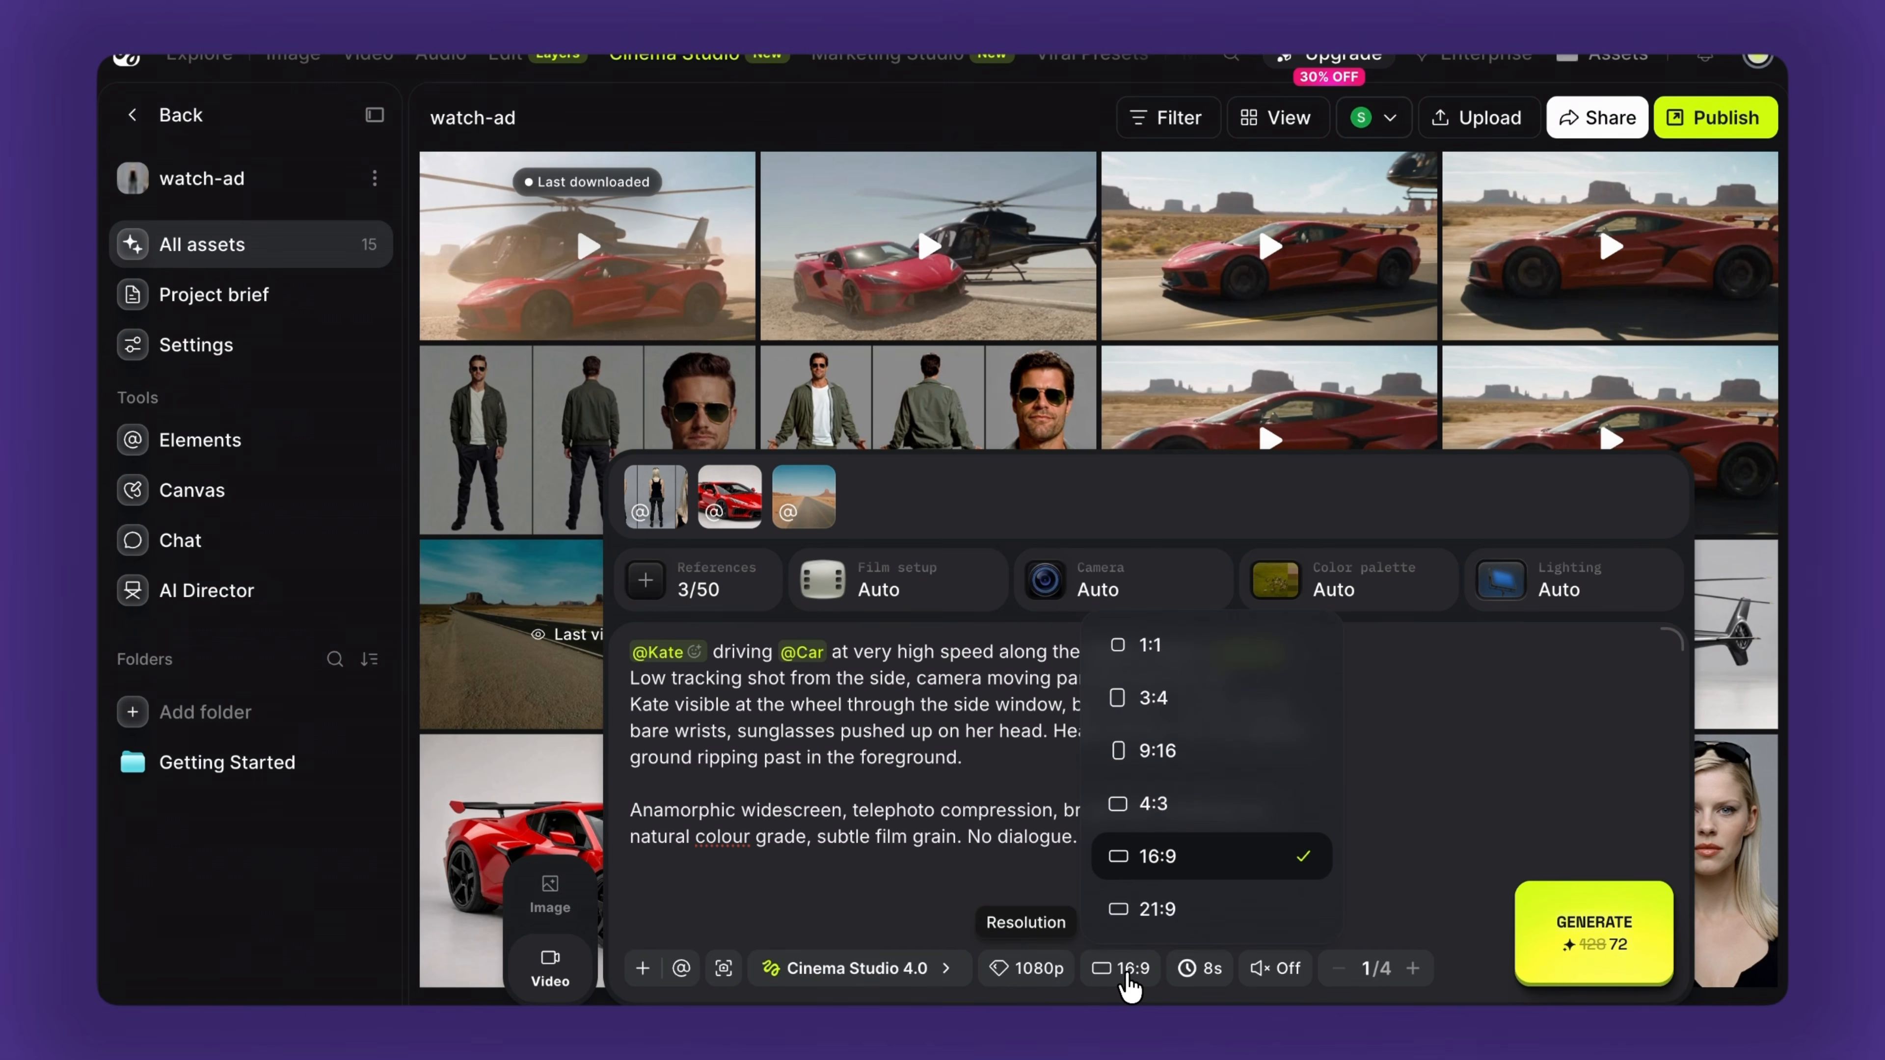
left_click(1209, 968)
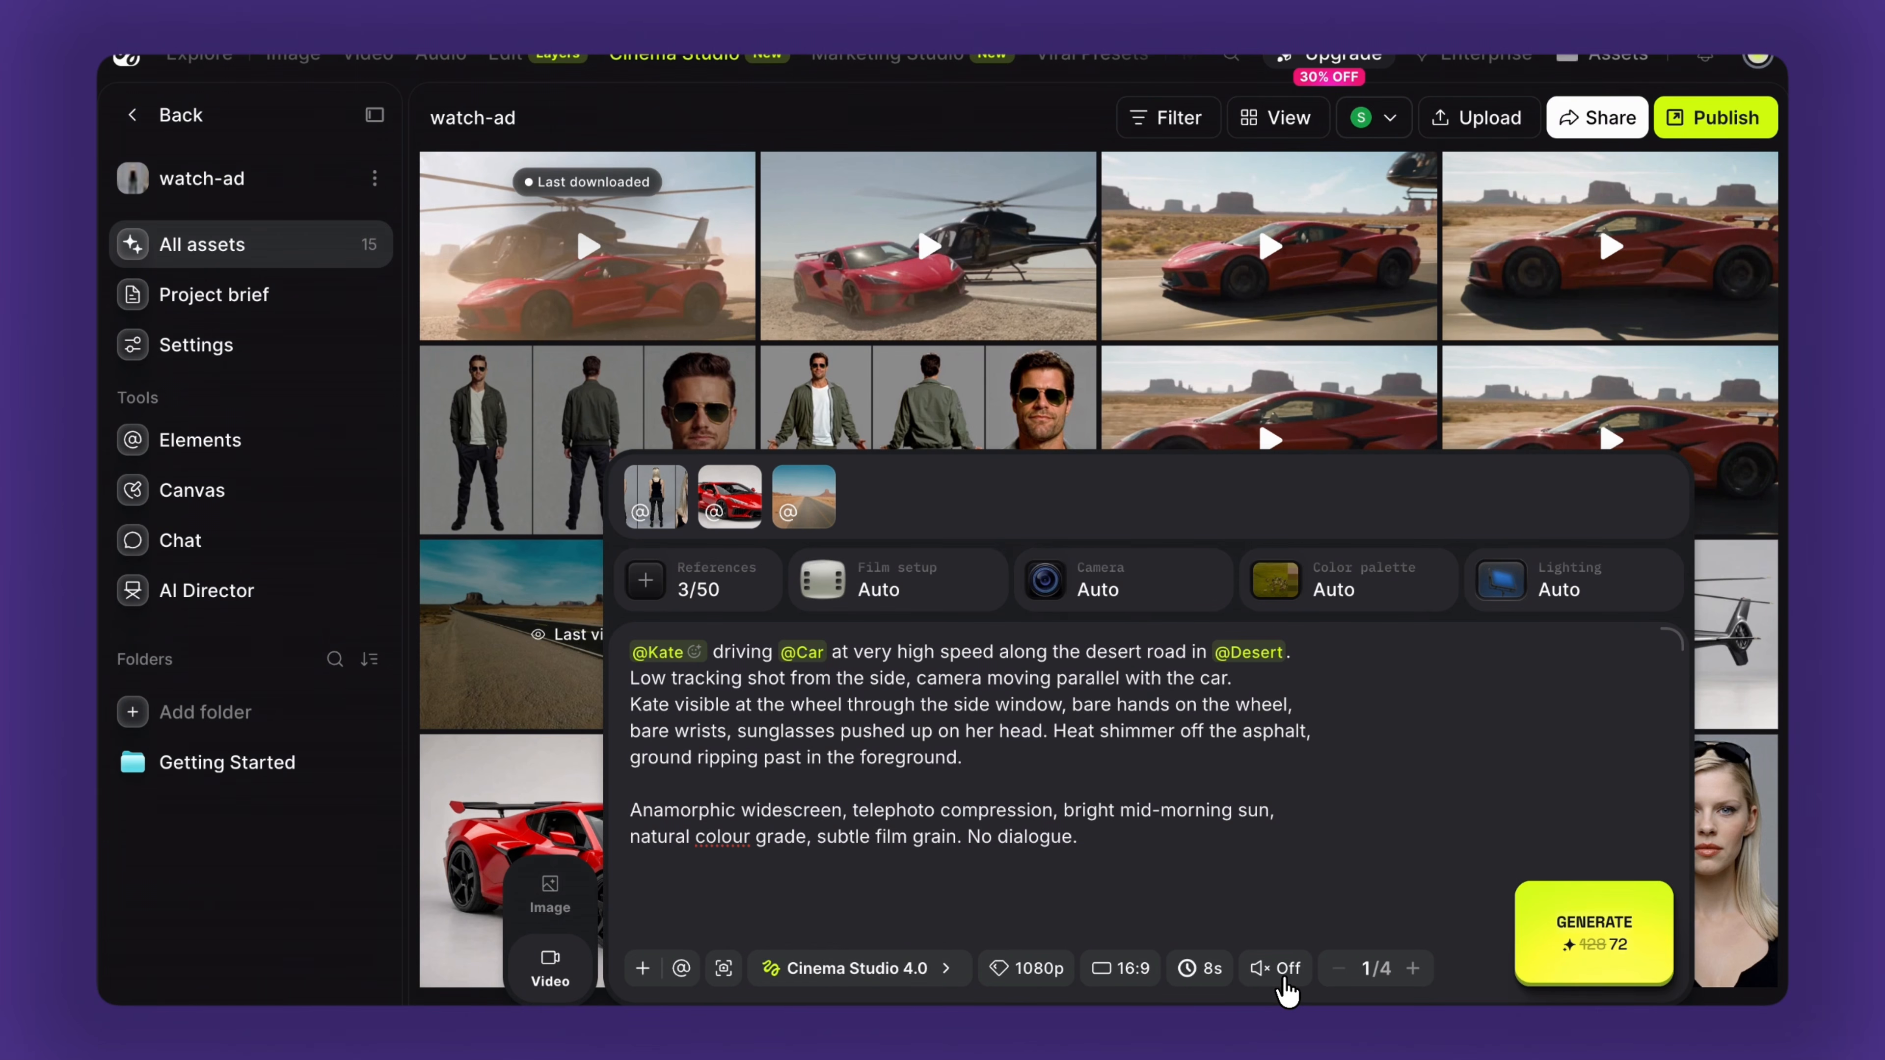
Step: Set the film setup genre to Action for the desert driving shot
left_click(917, 594)
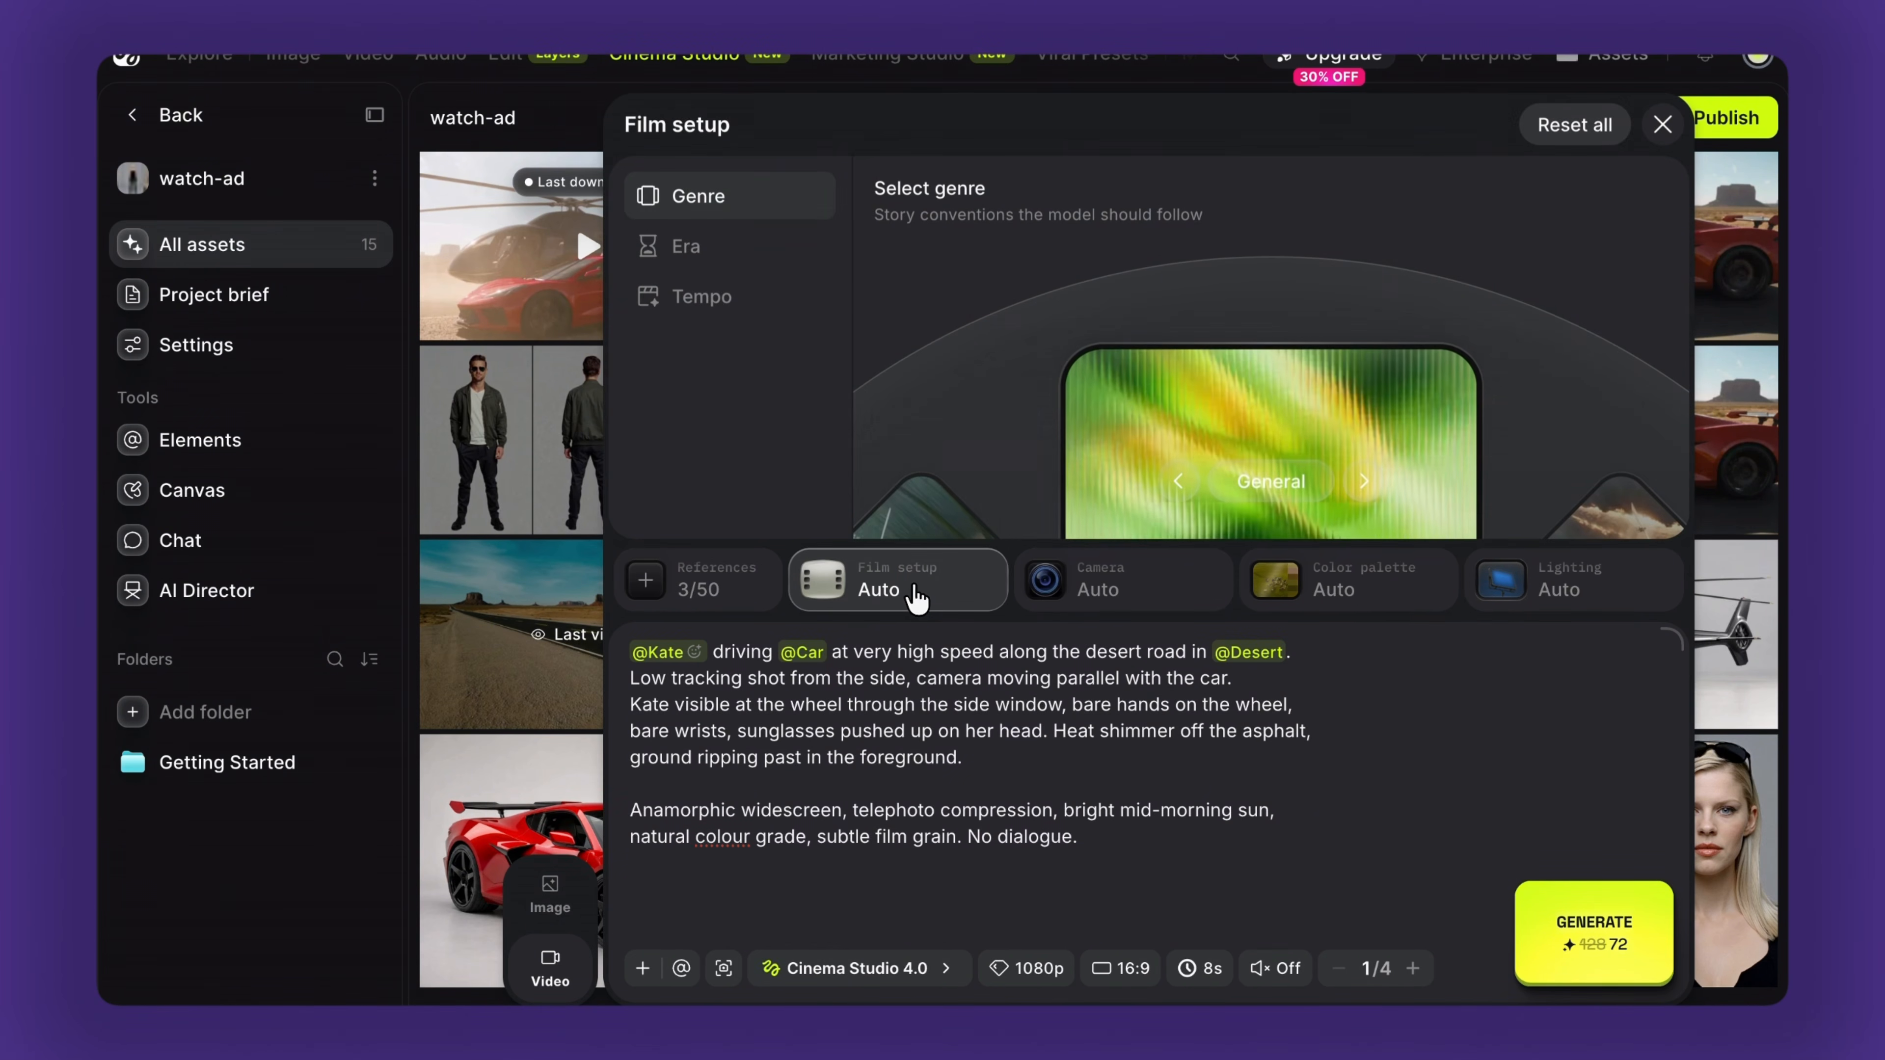
left_click(1362, 484)
left_click(1362, 484)
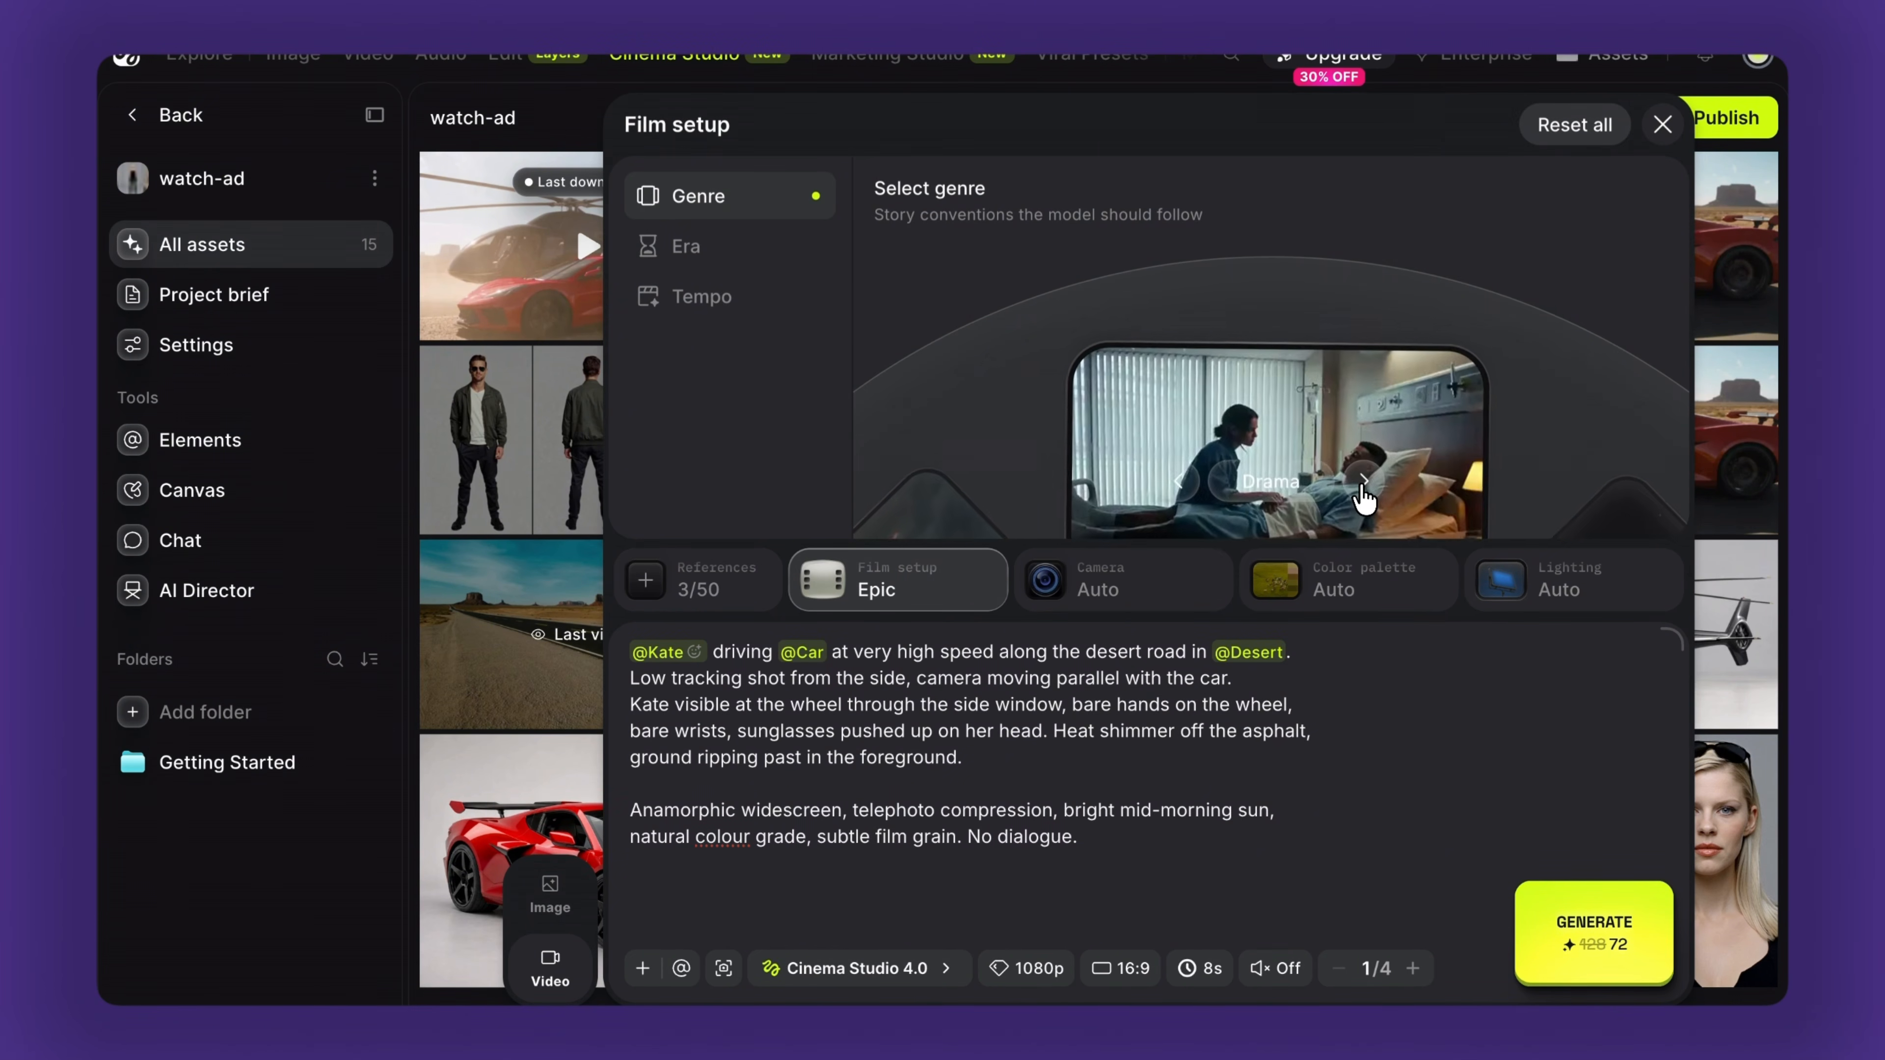
left_click(1362, 484)
left_click(1362, 484)
left_click(1362, 482)
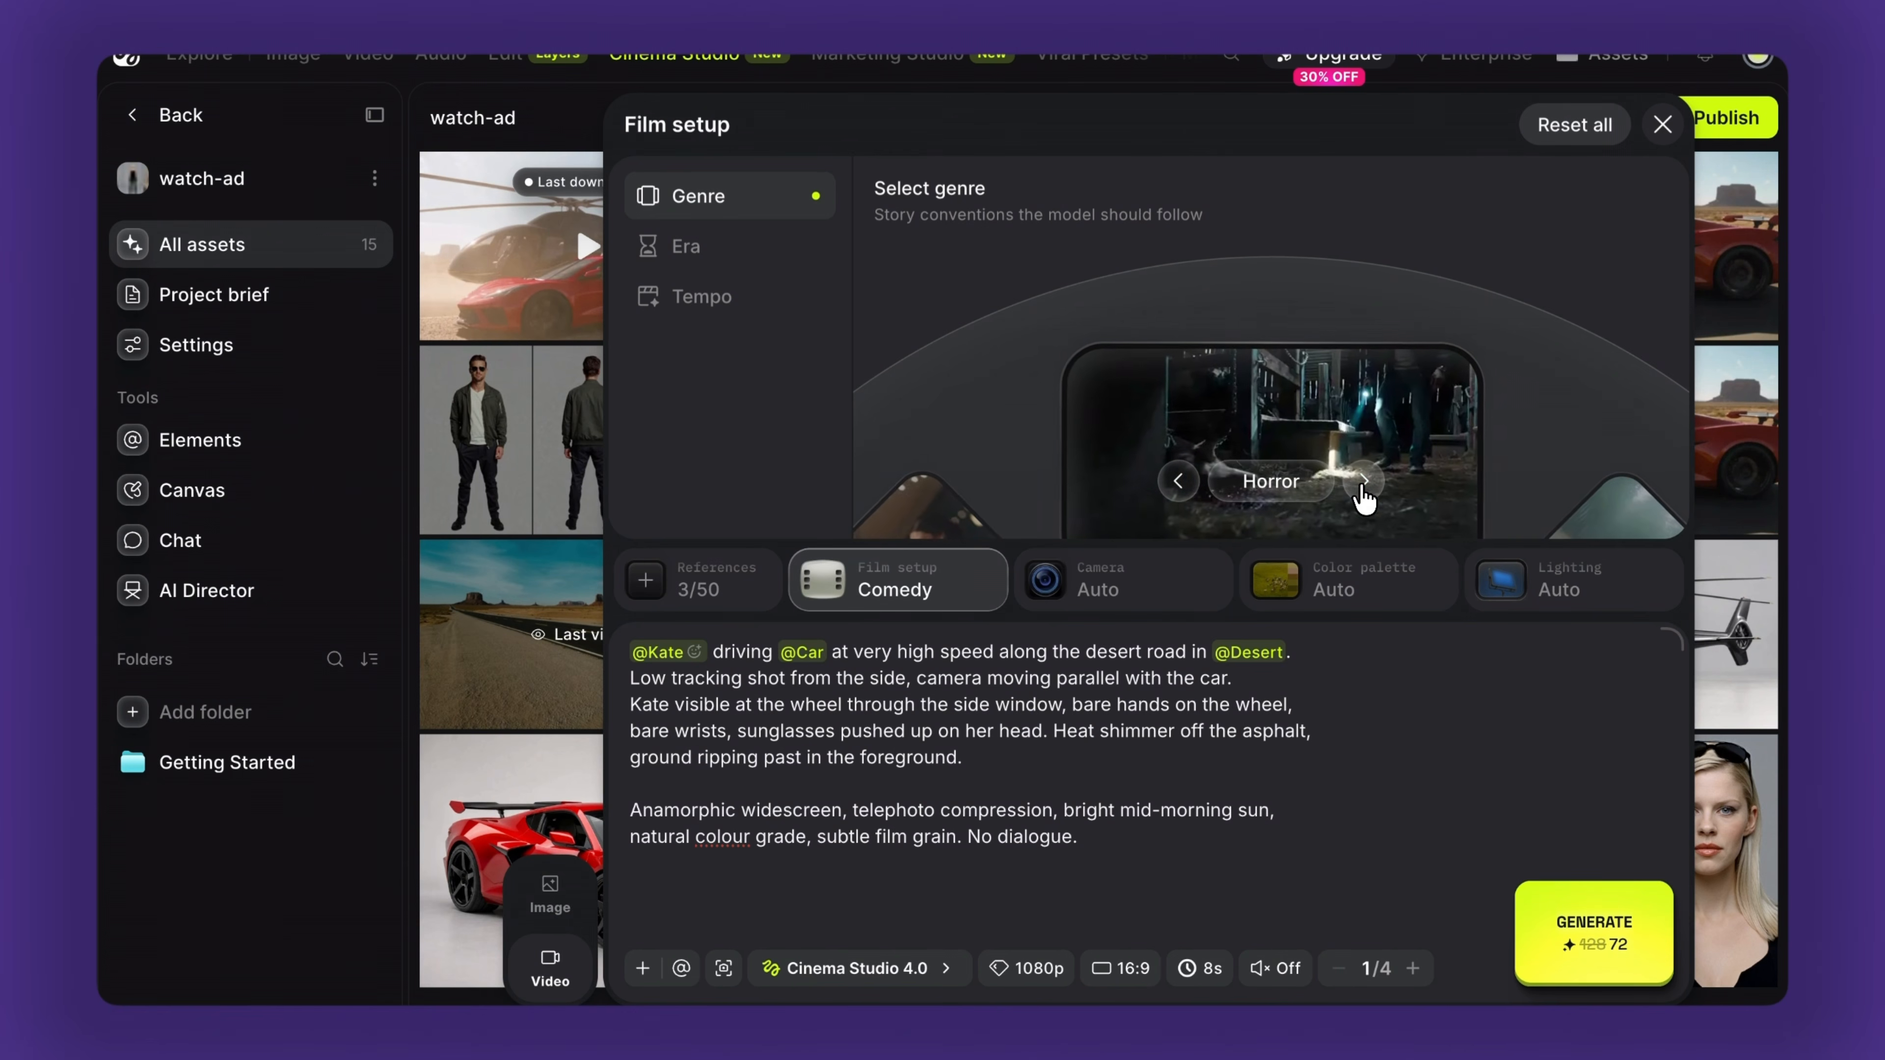
left_click(1362, 482)
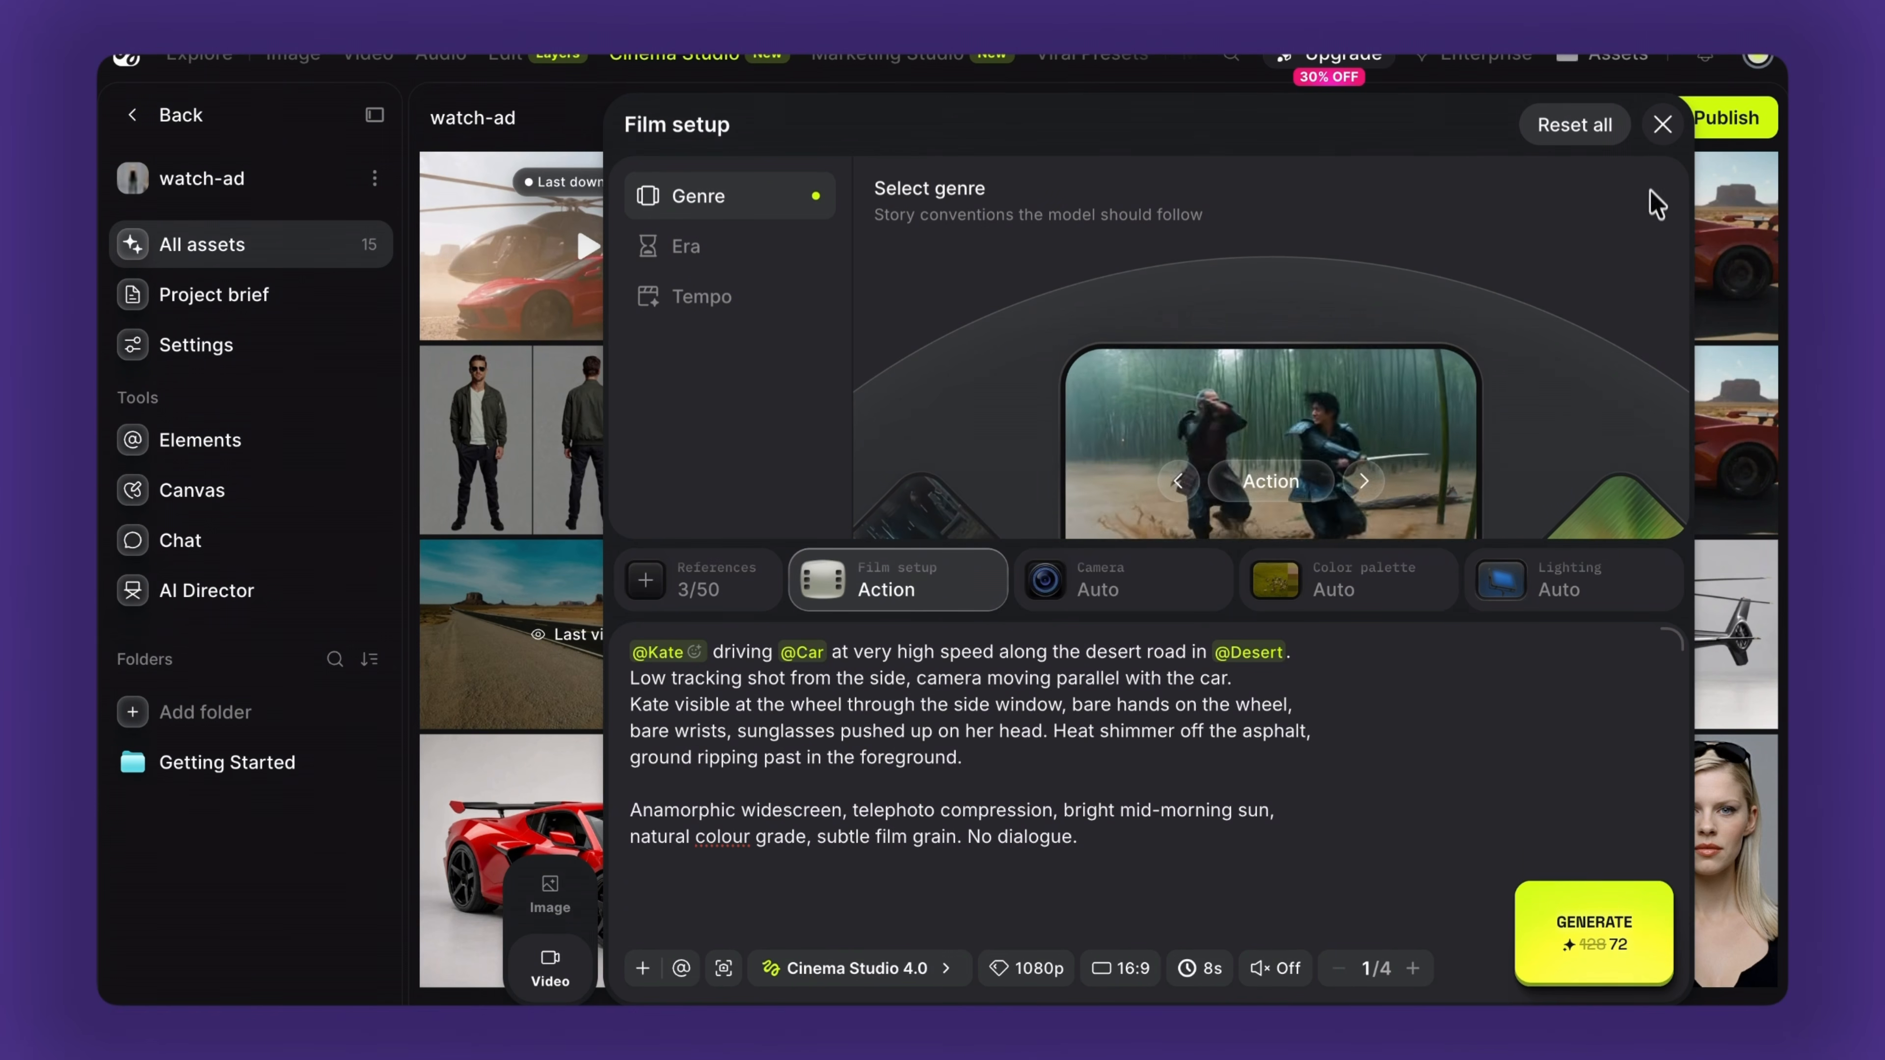
left_click(1662, 124)
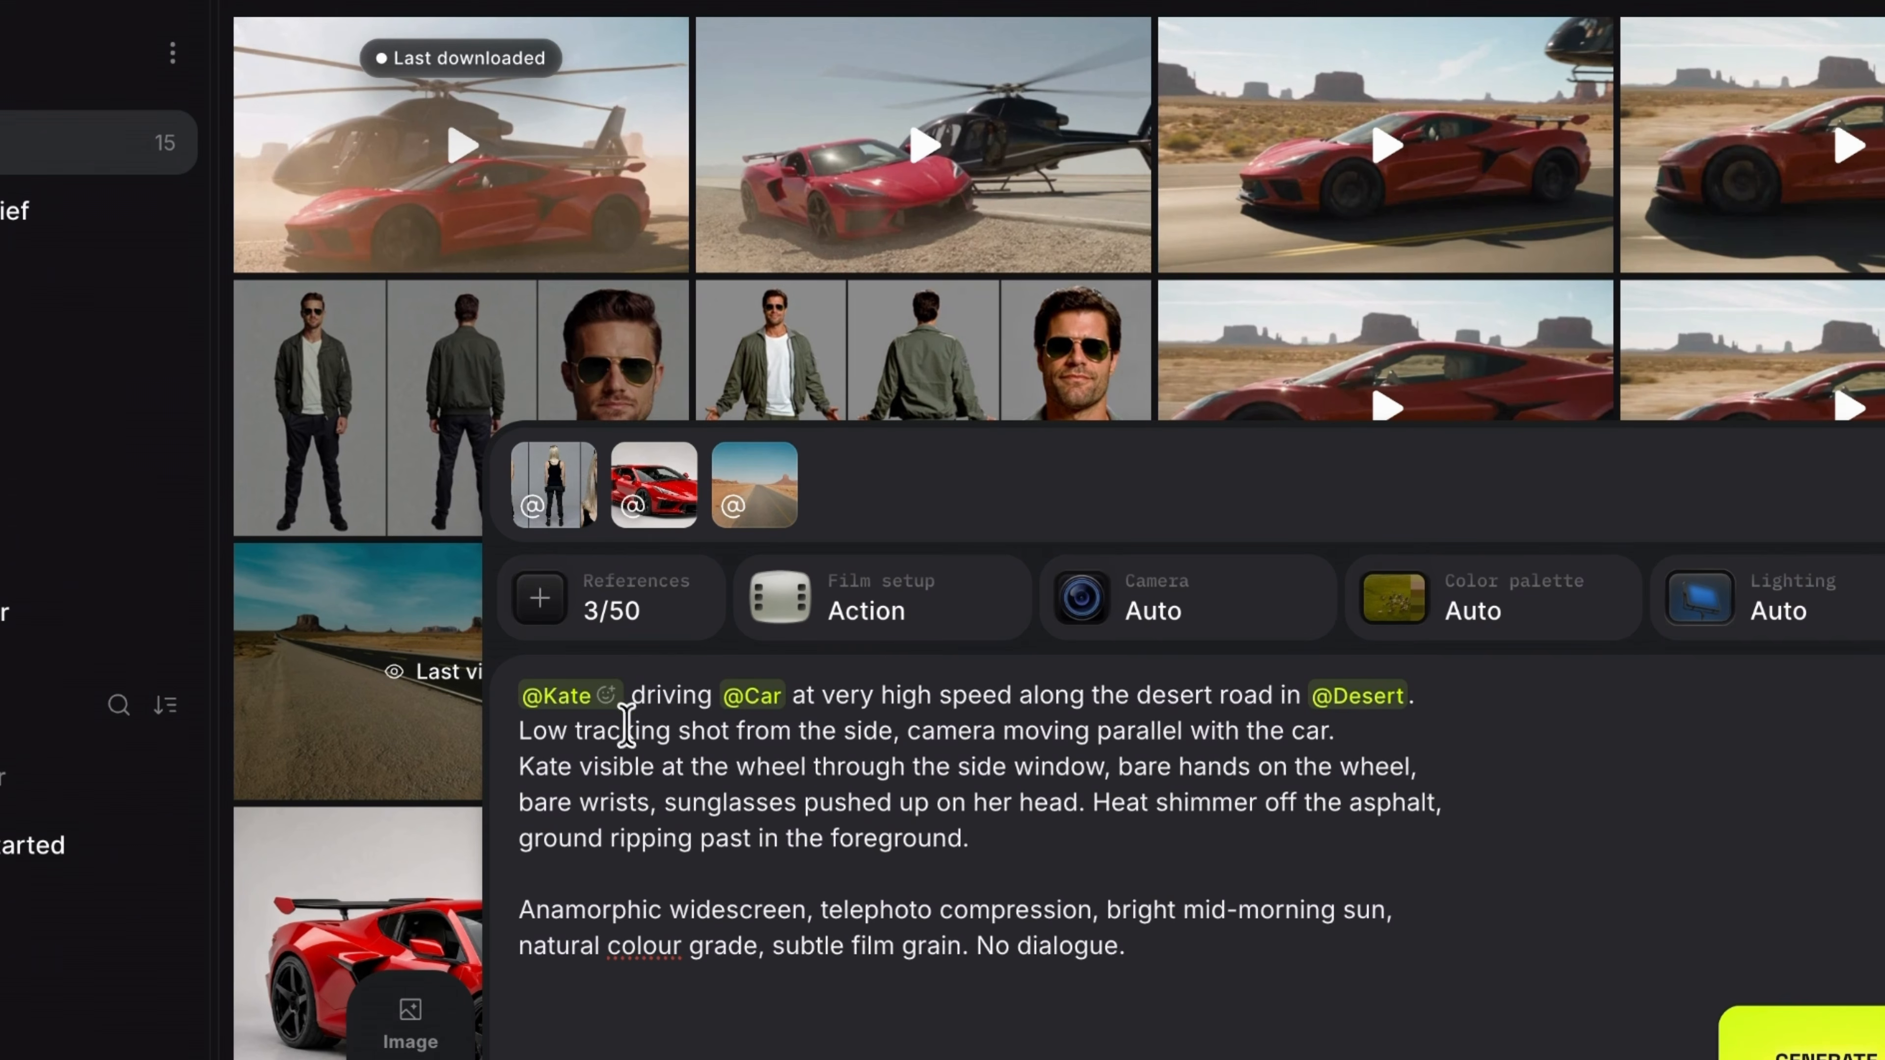
Step: Set the emotion of the driver character tagged in the prompt to Joy
mouse_move(697, 656)
left_click(608, 697)
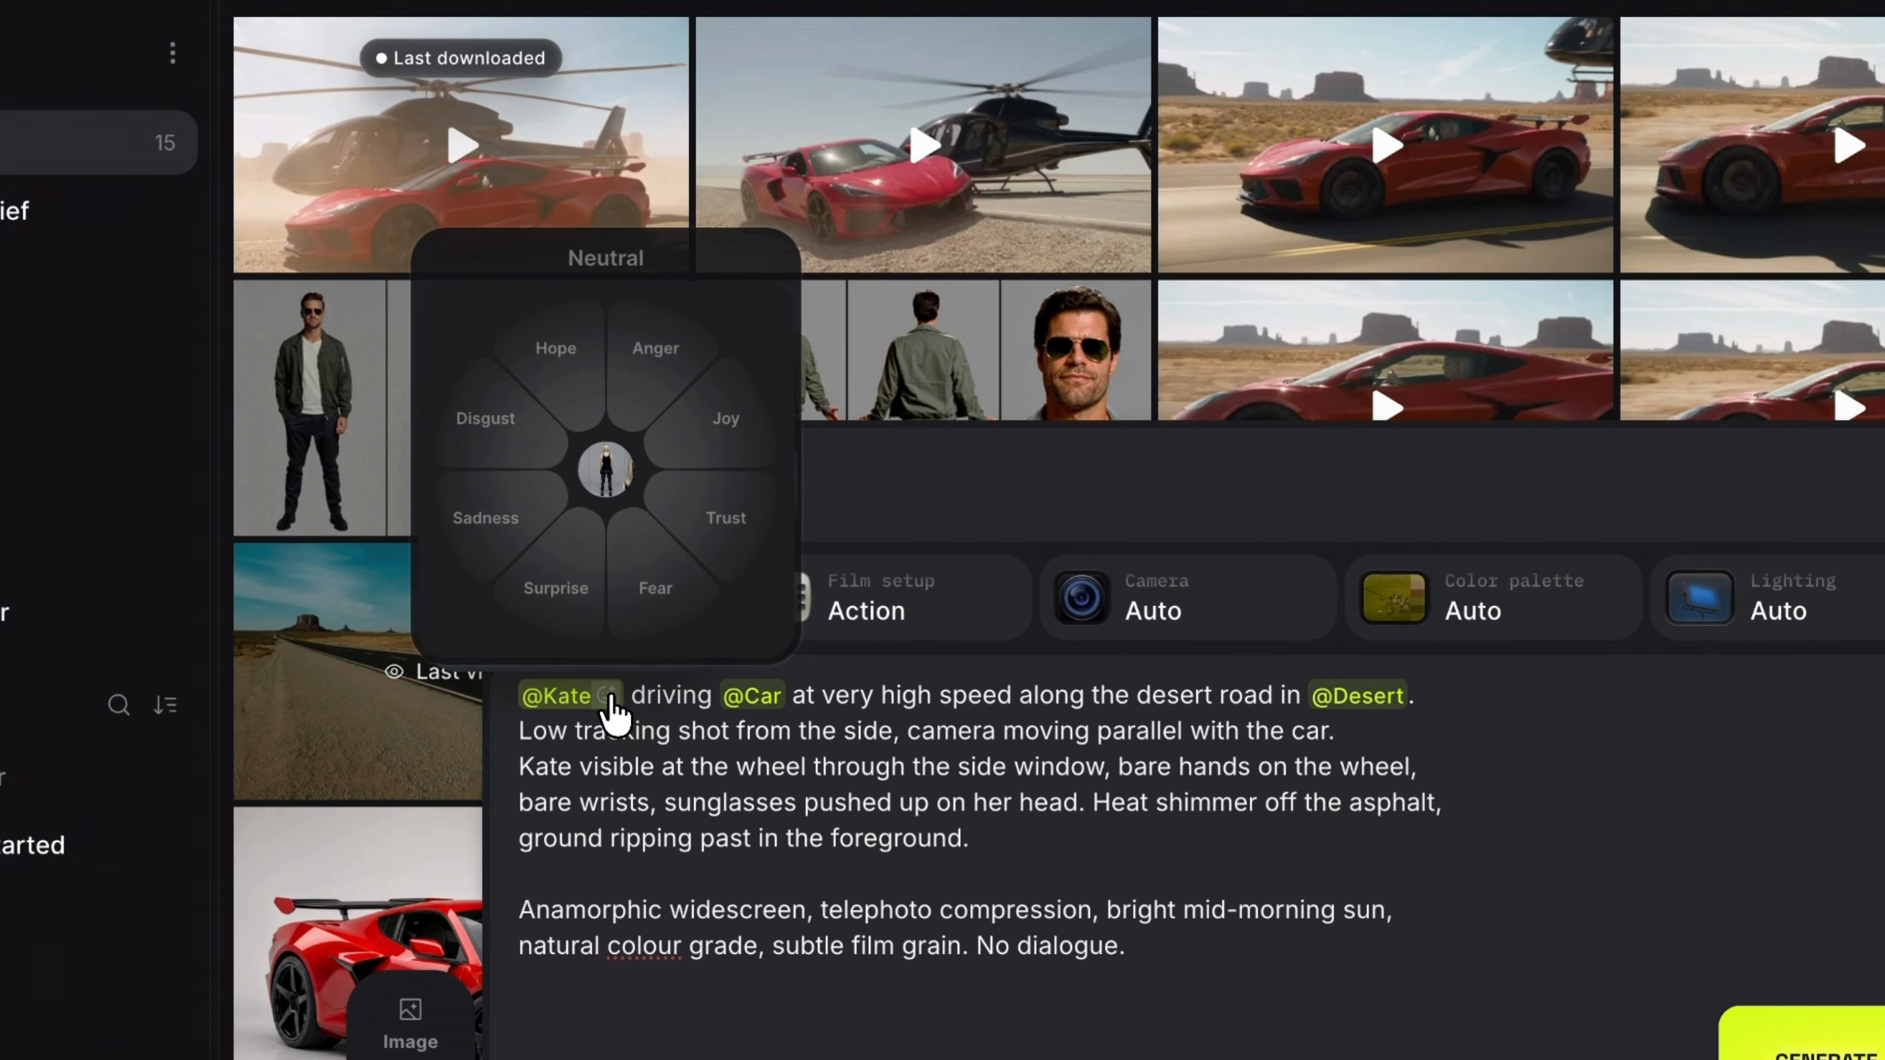
left_click(716, 444)
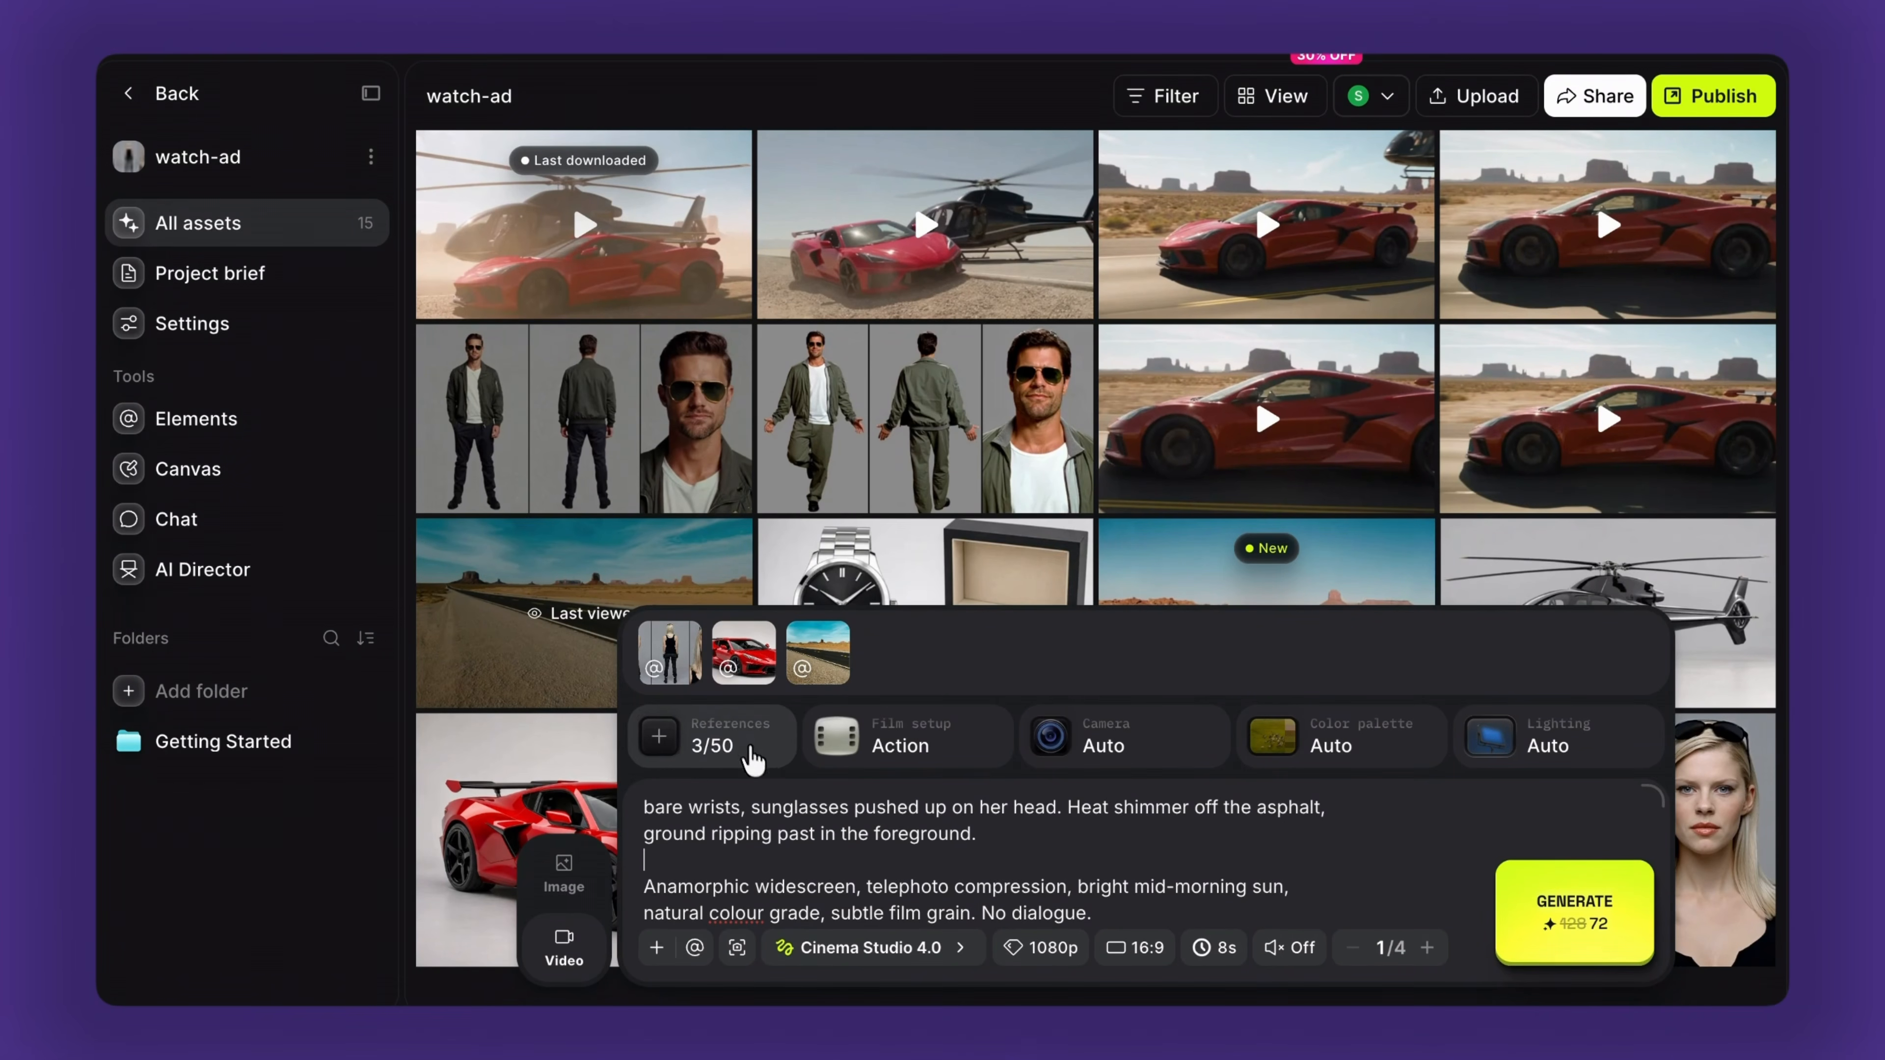
Step: Add the previously generated side-view video of the red car in the desert as a reference
left_click(749, 757)
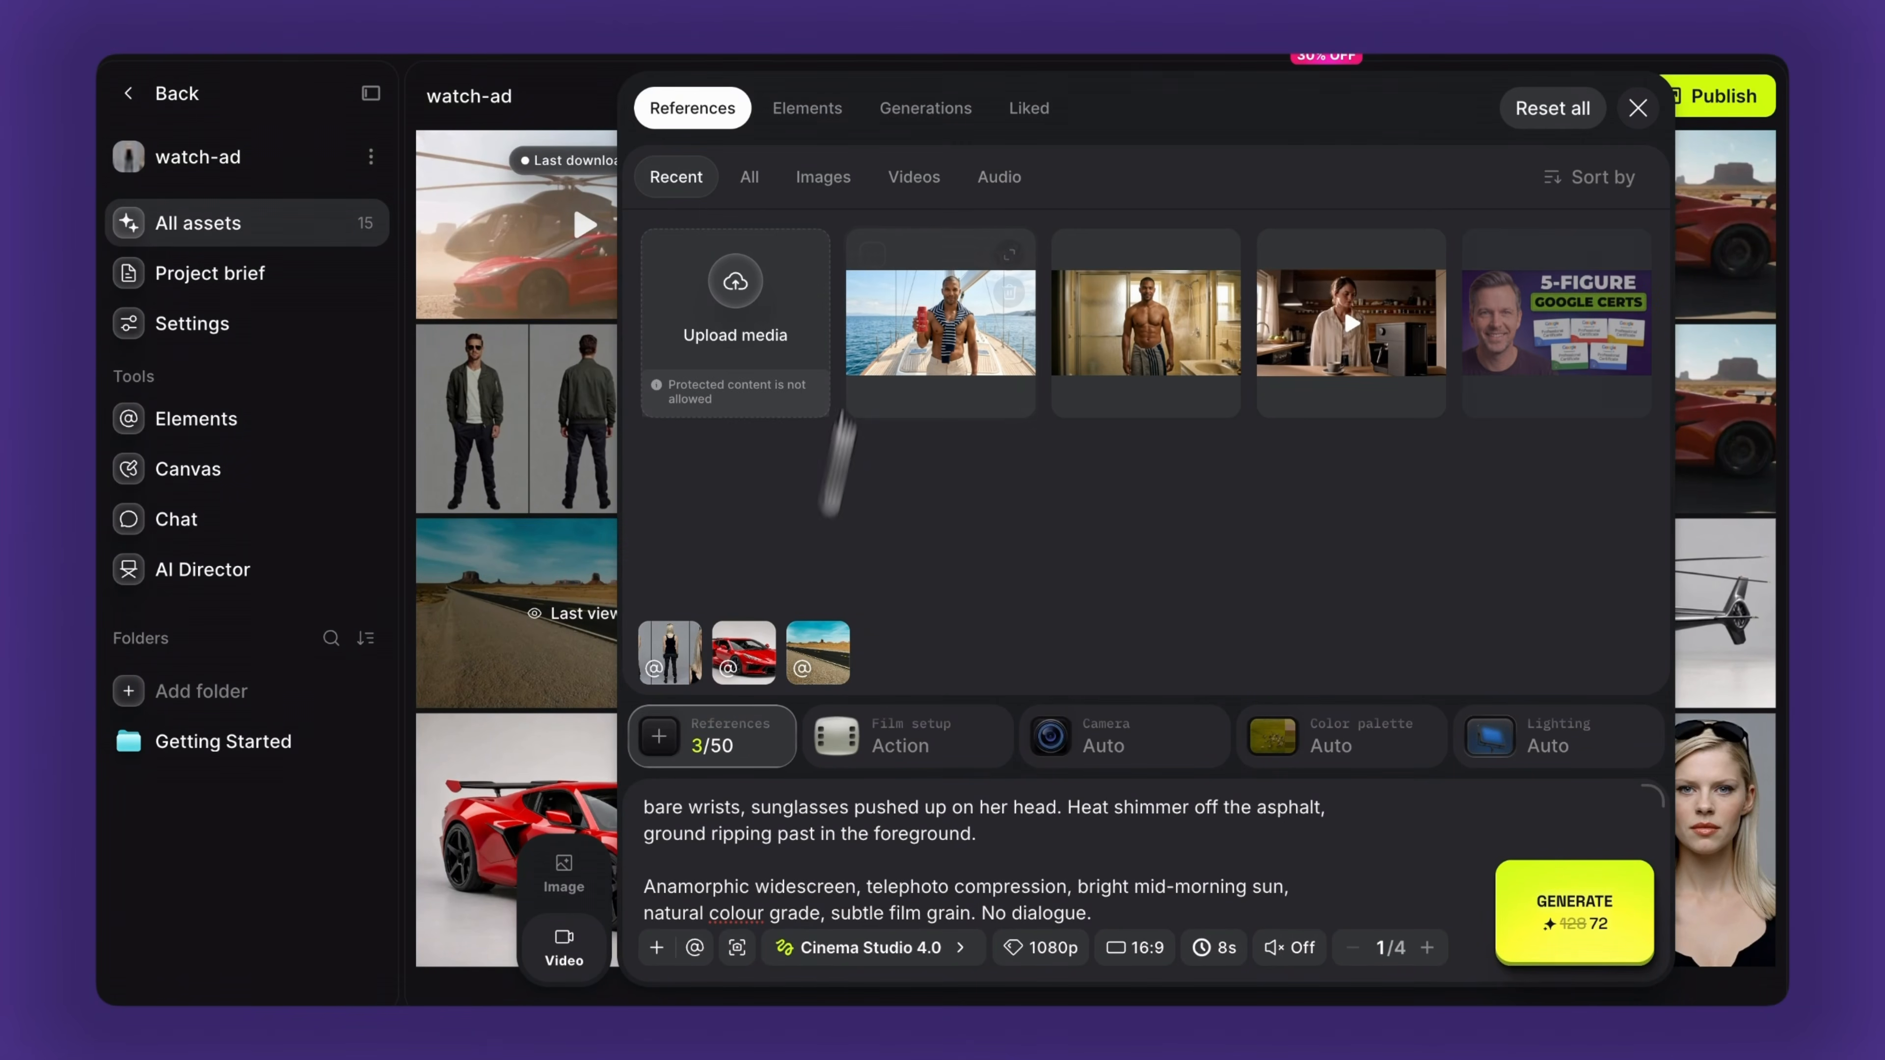
left_click(923, 112)
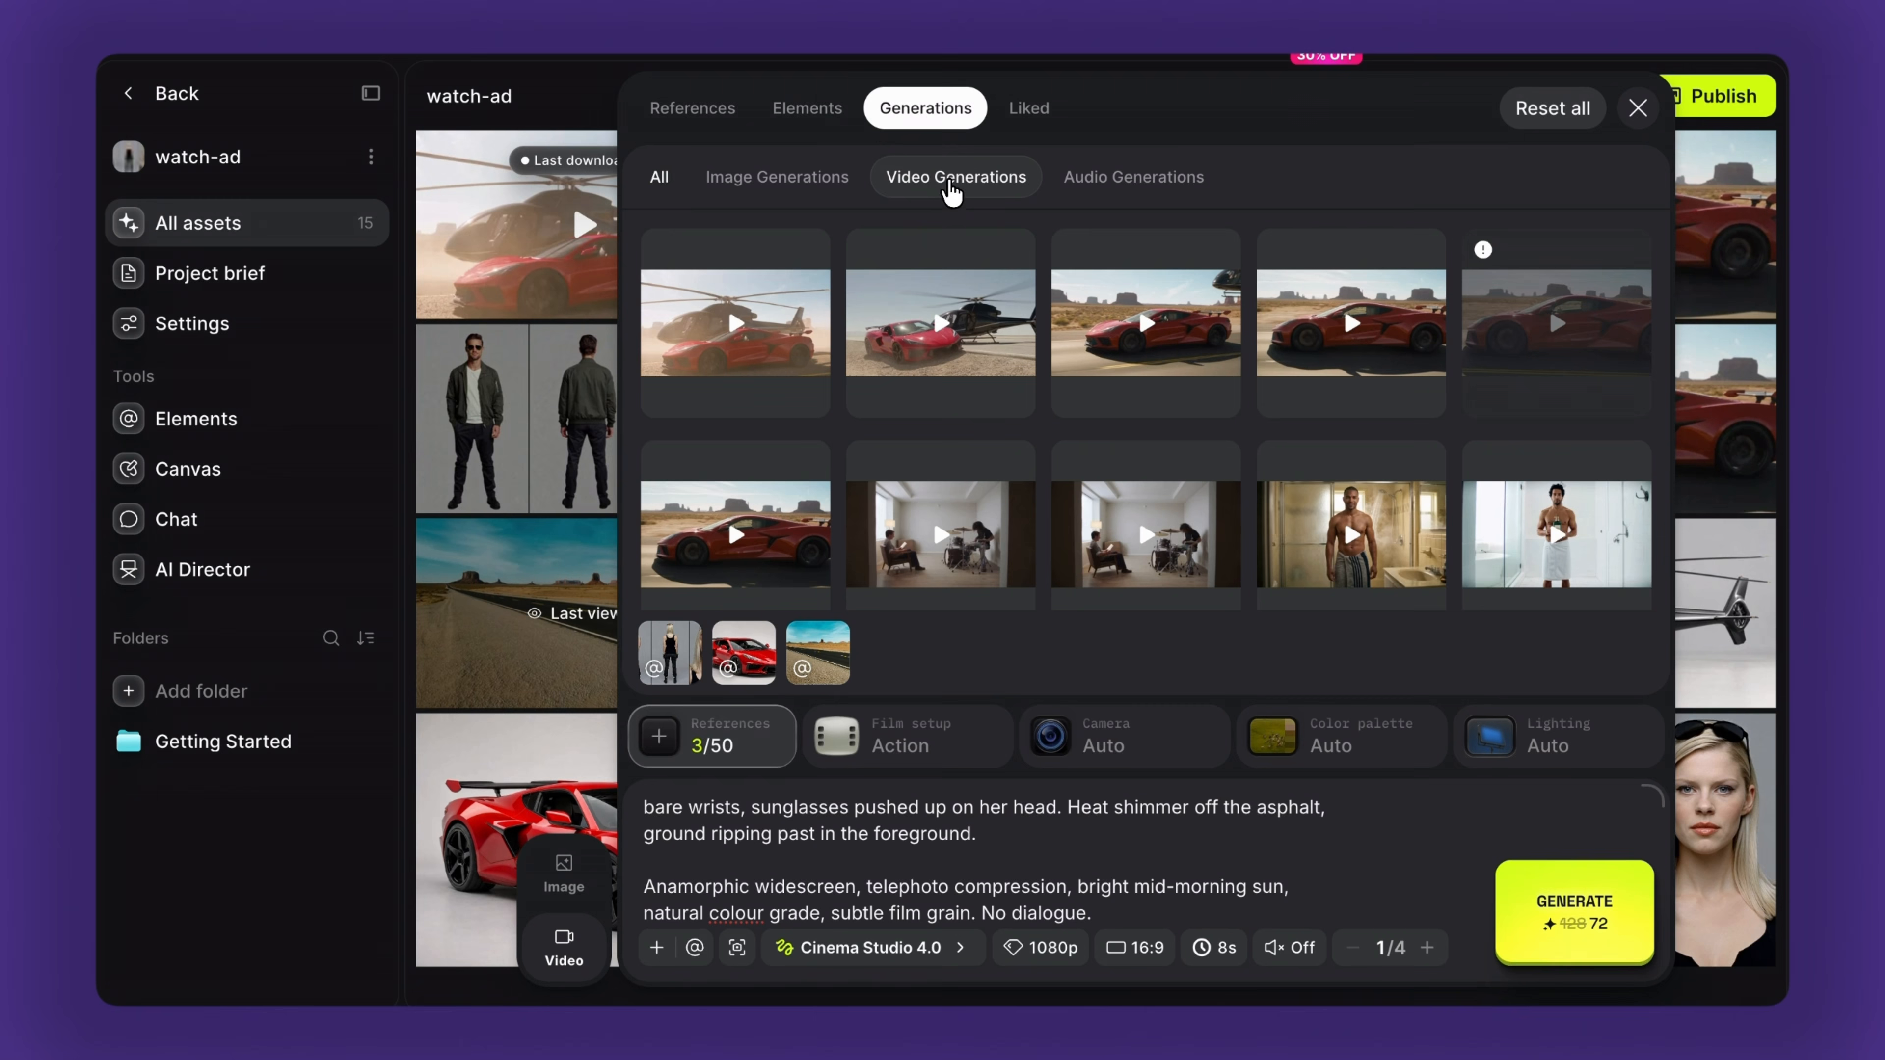
left_click(1329, 349)
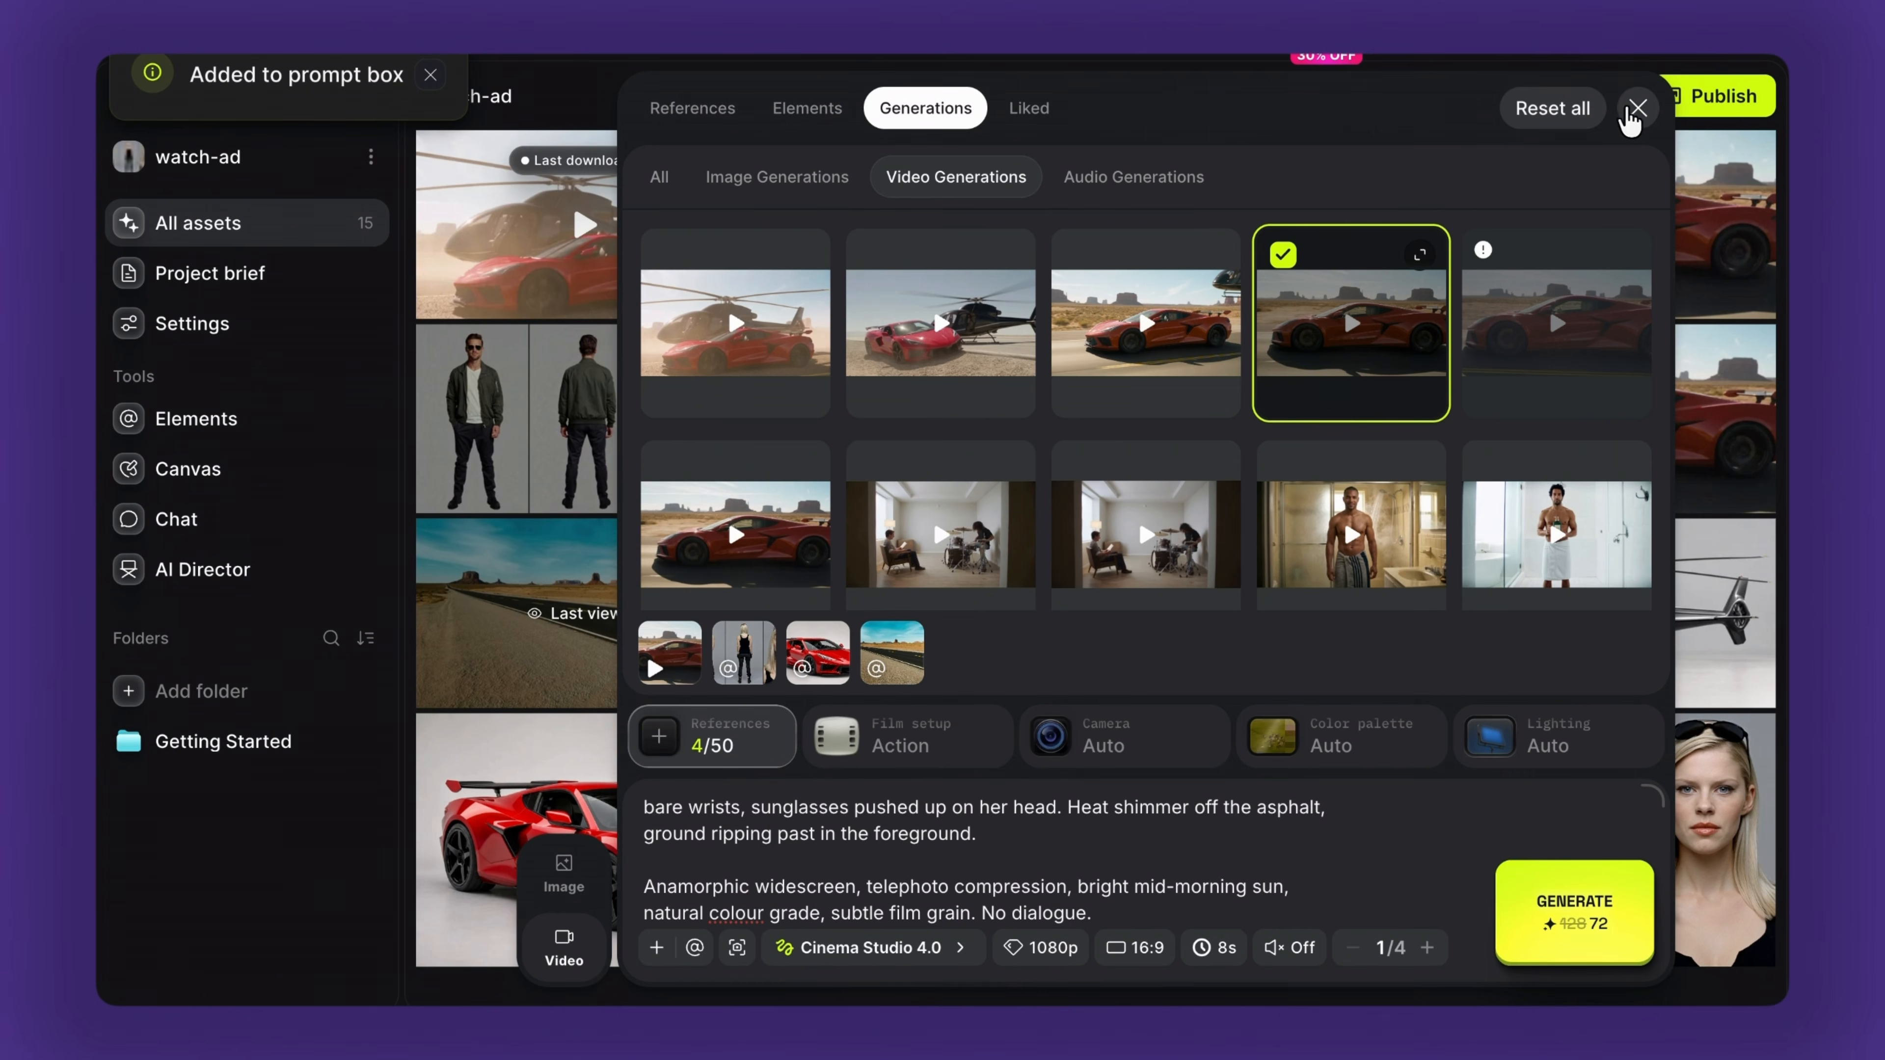
left_click(805, 112)
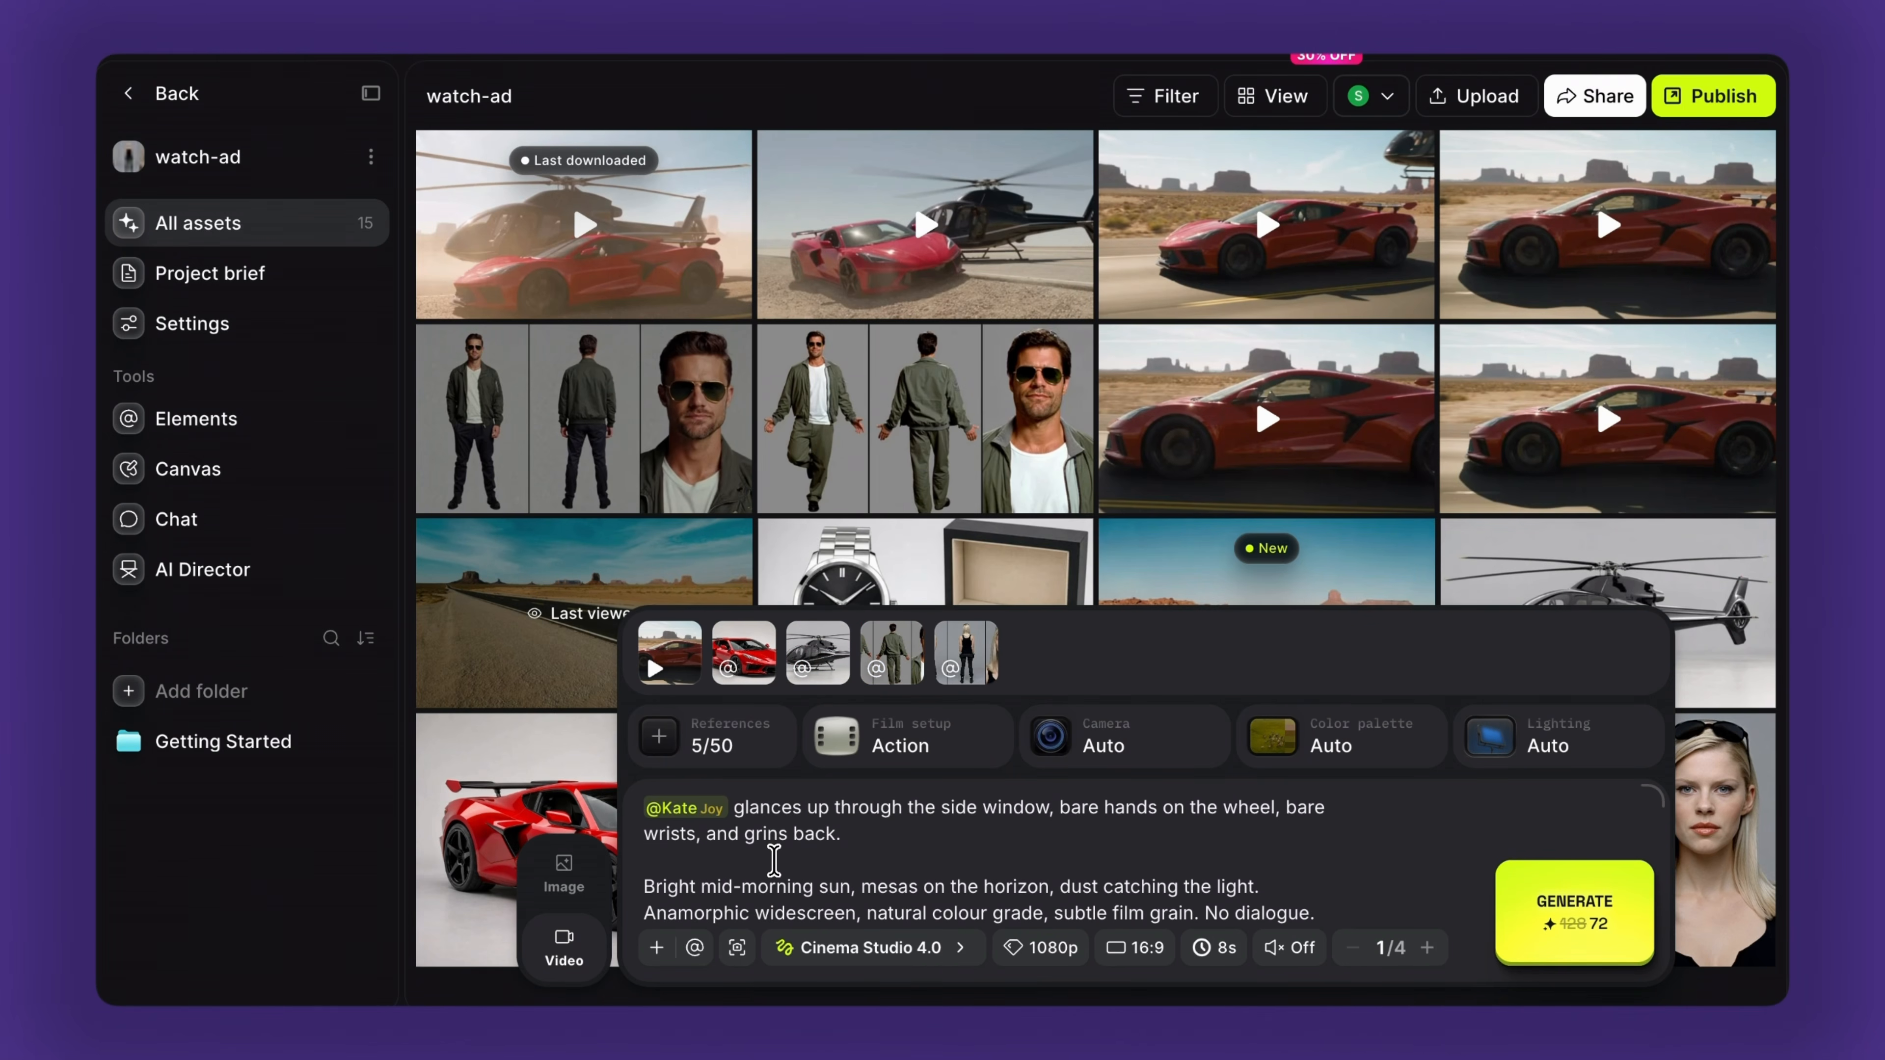
Step: Review the helicopter scene prompt and choose Joy as the tagged pilot character's emotion
scroll(773, 861, "up", 5)
scroll(773, 861, "down", 2)
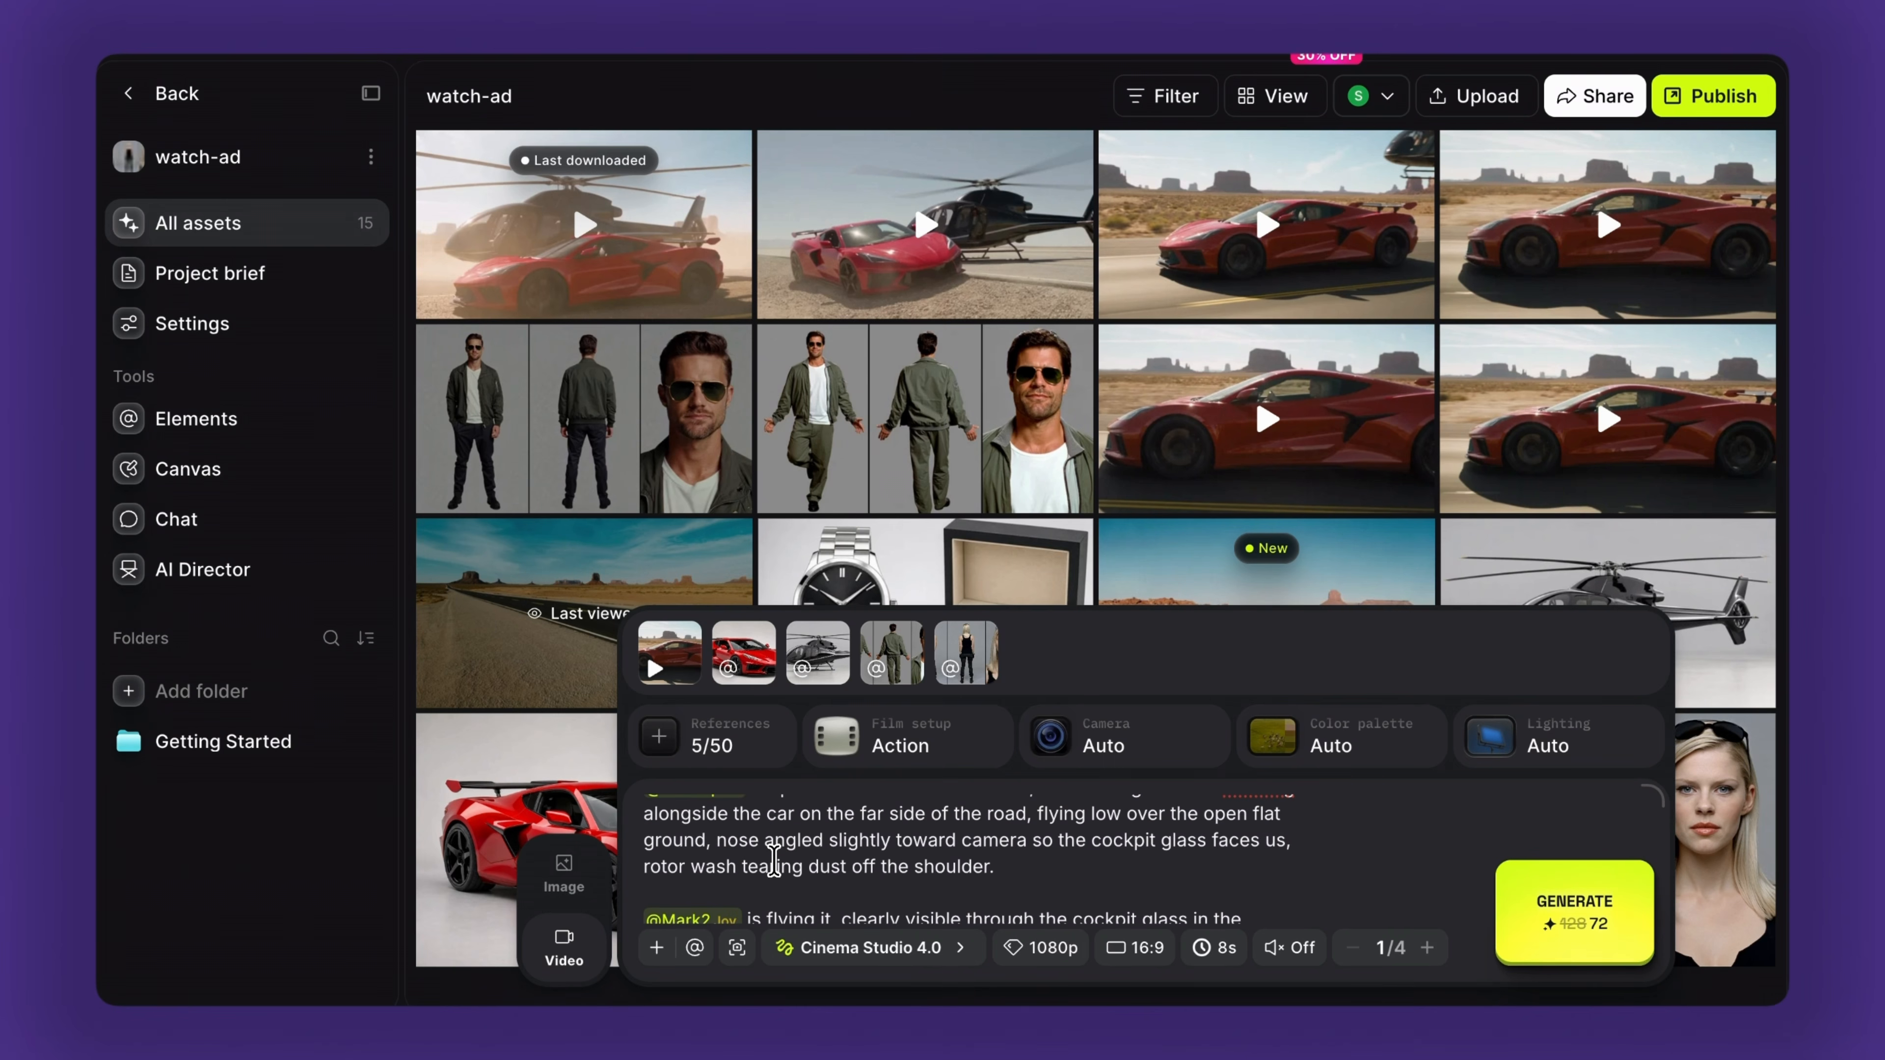
scroll(773, 862, "down", 2)
left_click(729, 869)
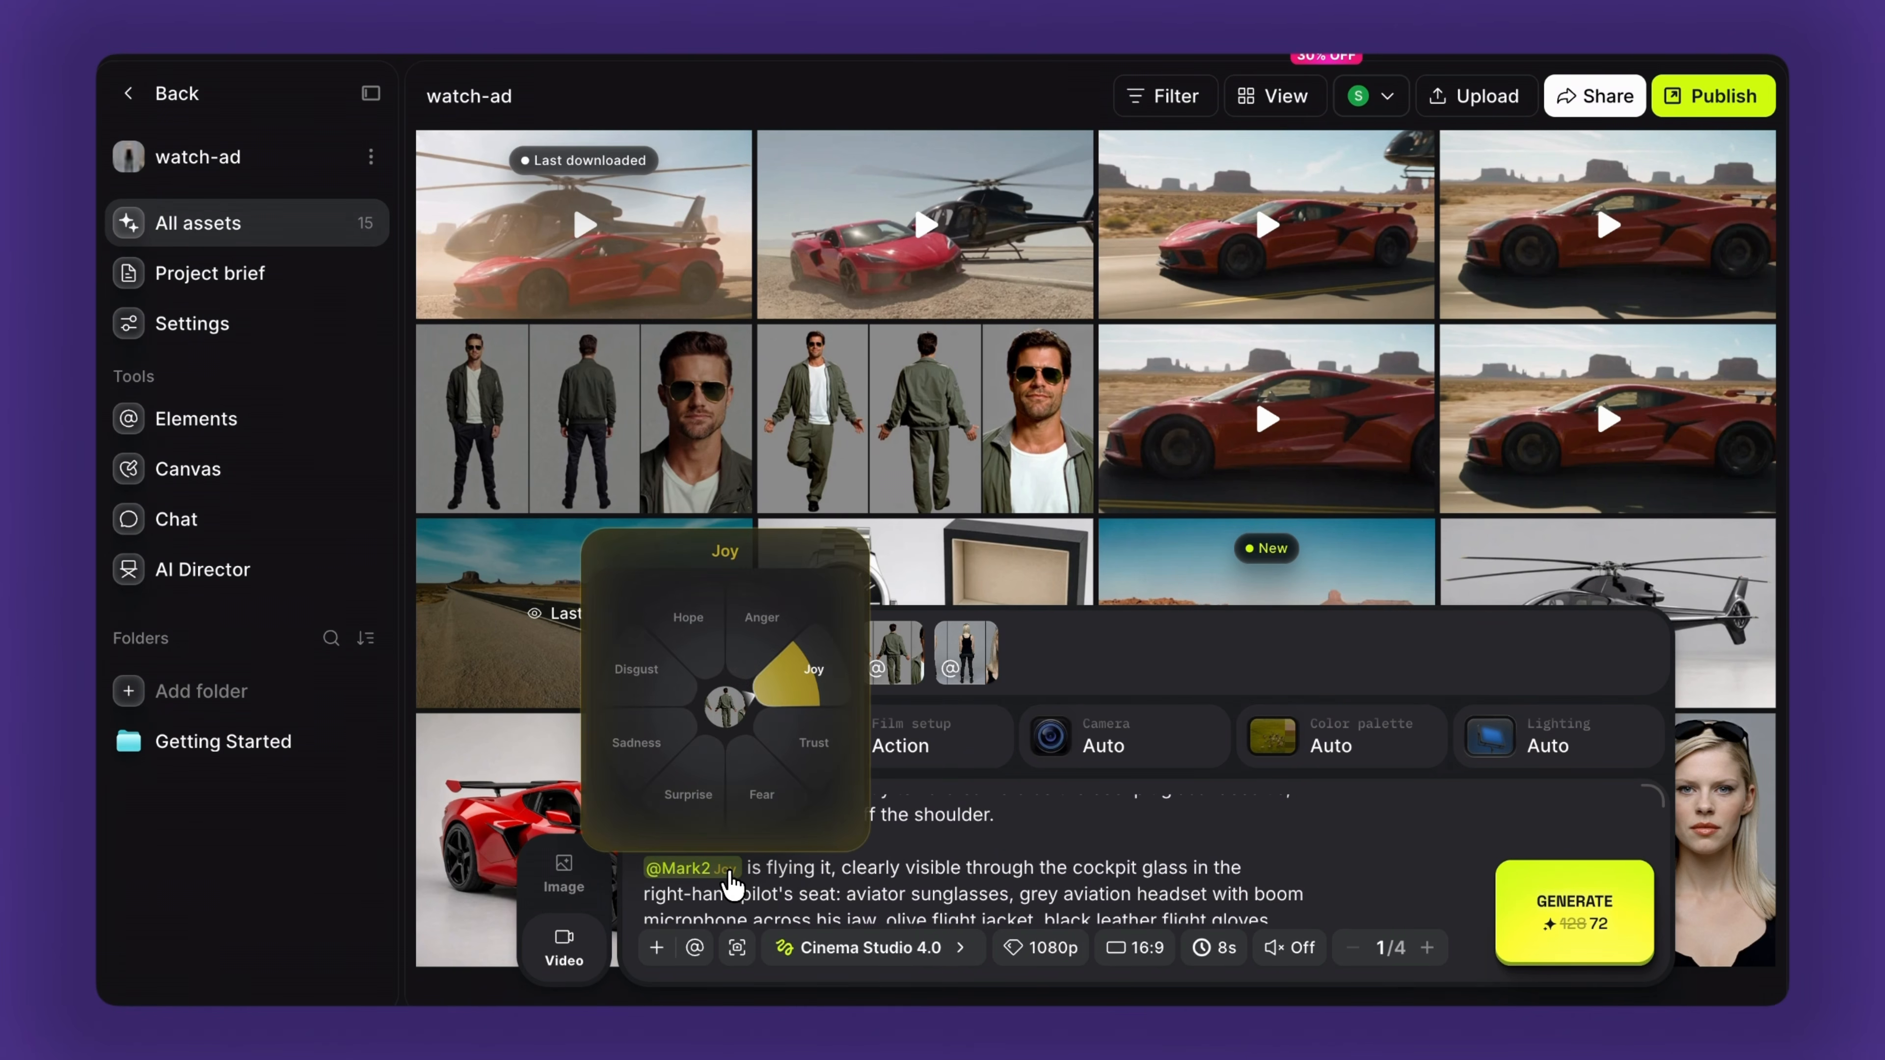
left_click(805, 694)
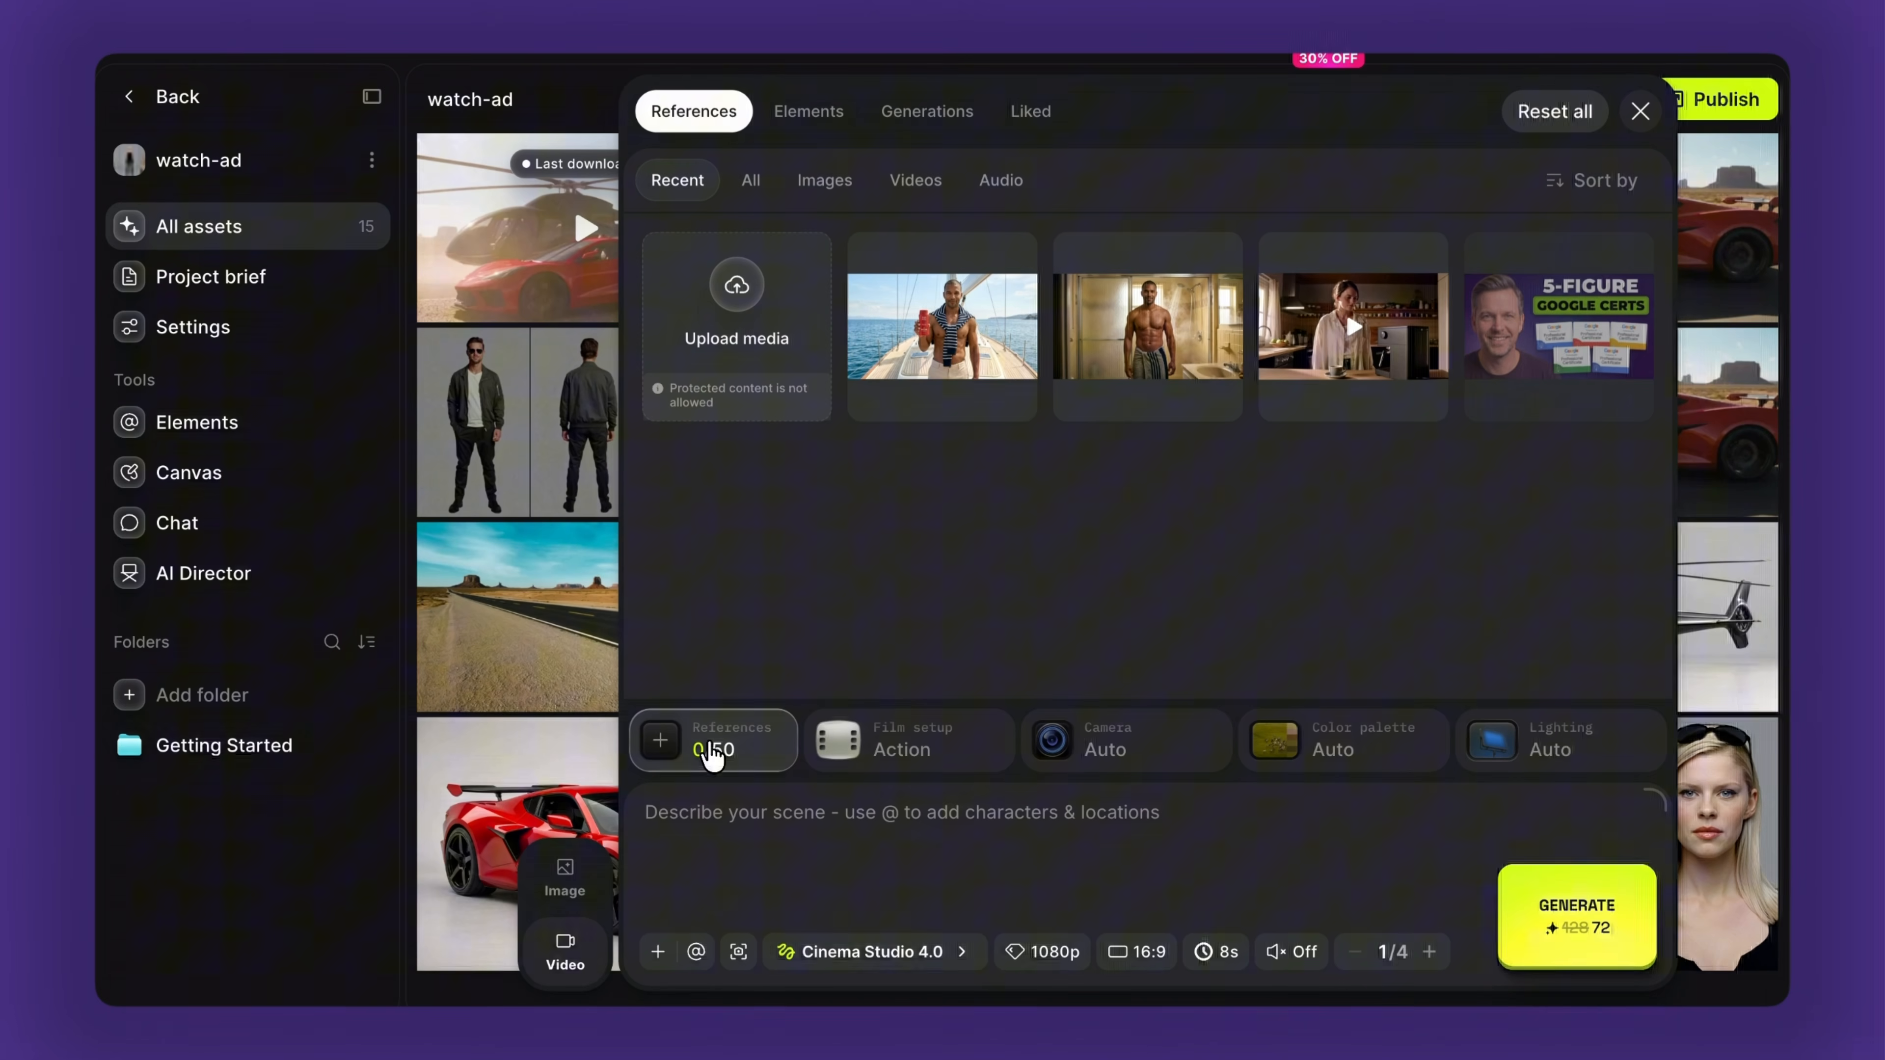
Step: Add the generated video of the red car with the helicopter behind it as a reference for the new scene
left_click(927, 119)
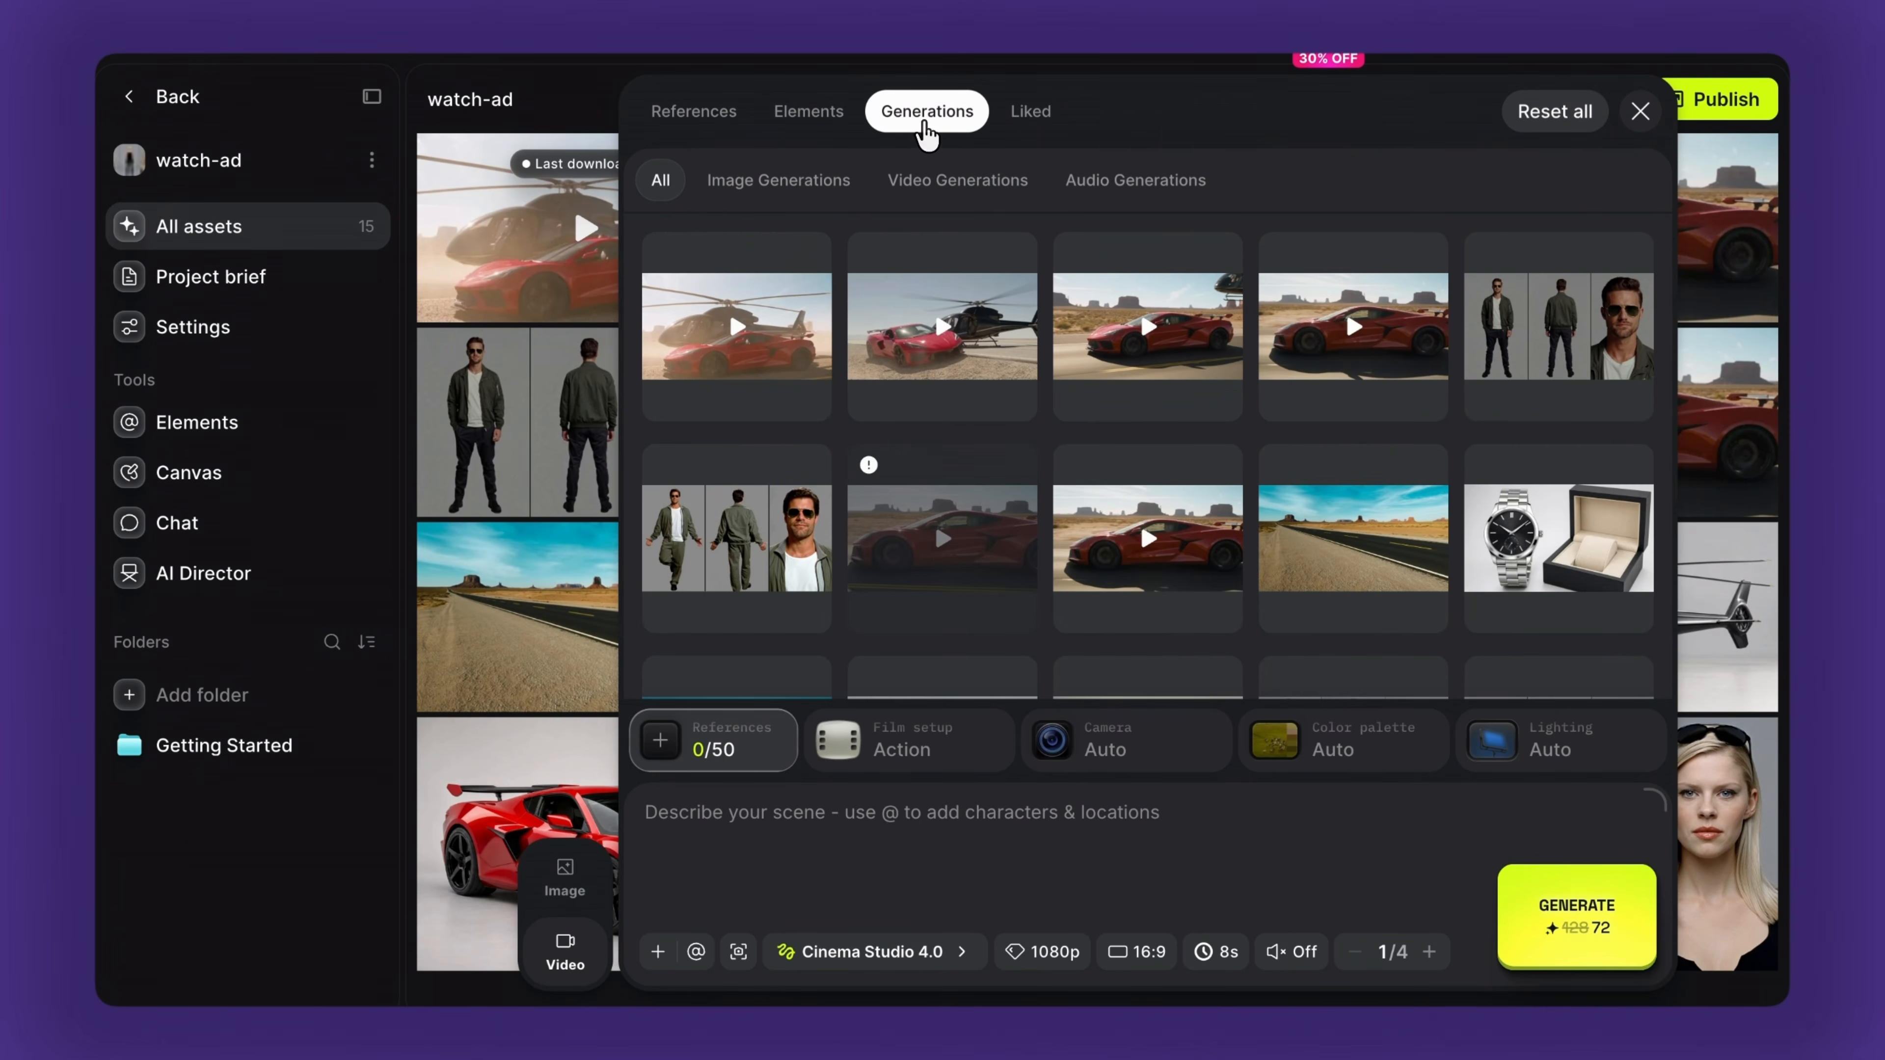
left_click(1103, 299)
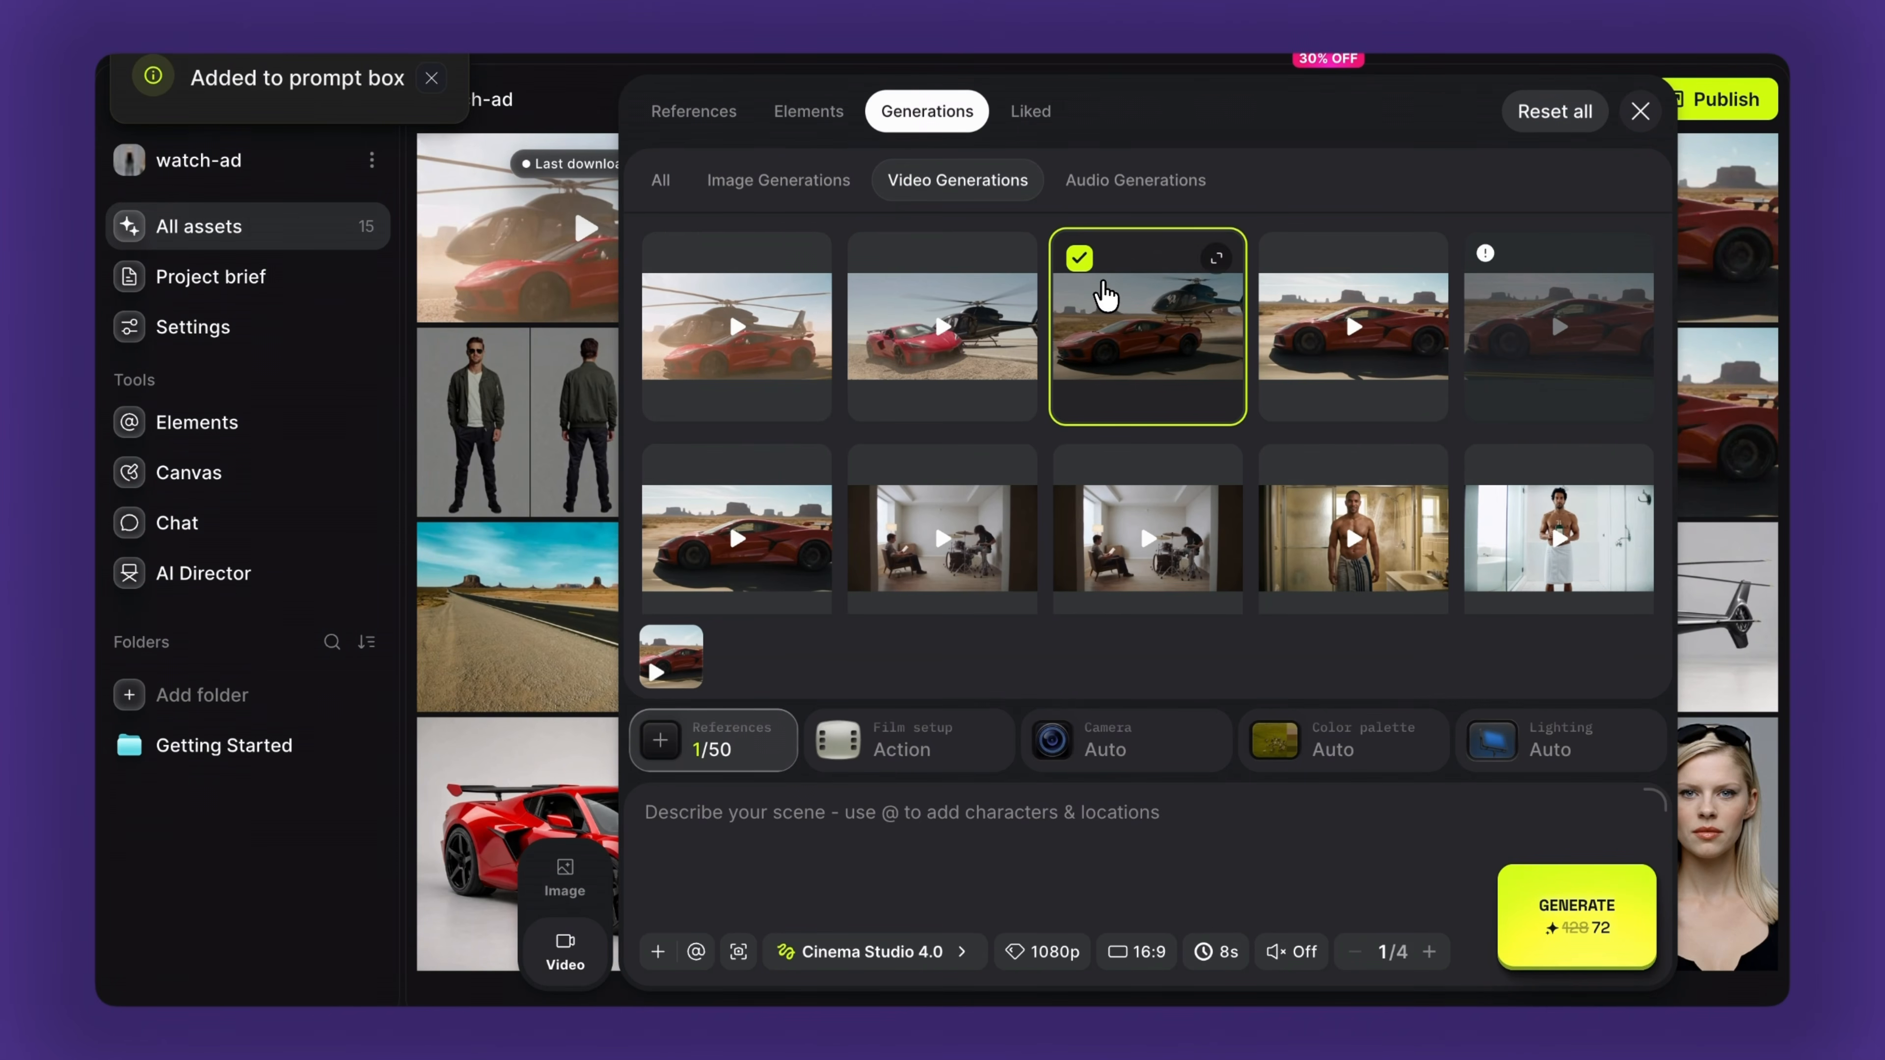
left_click(1642, 119)
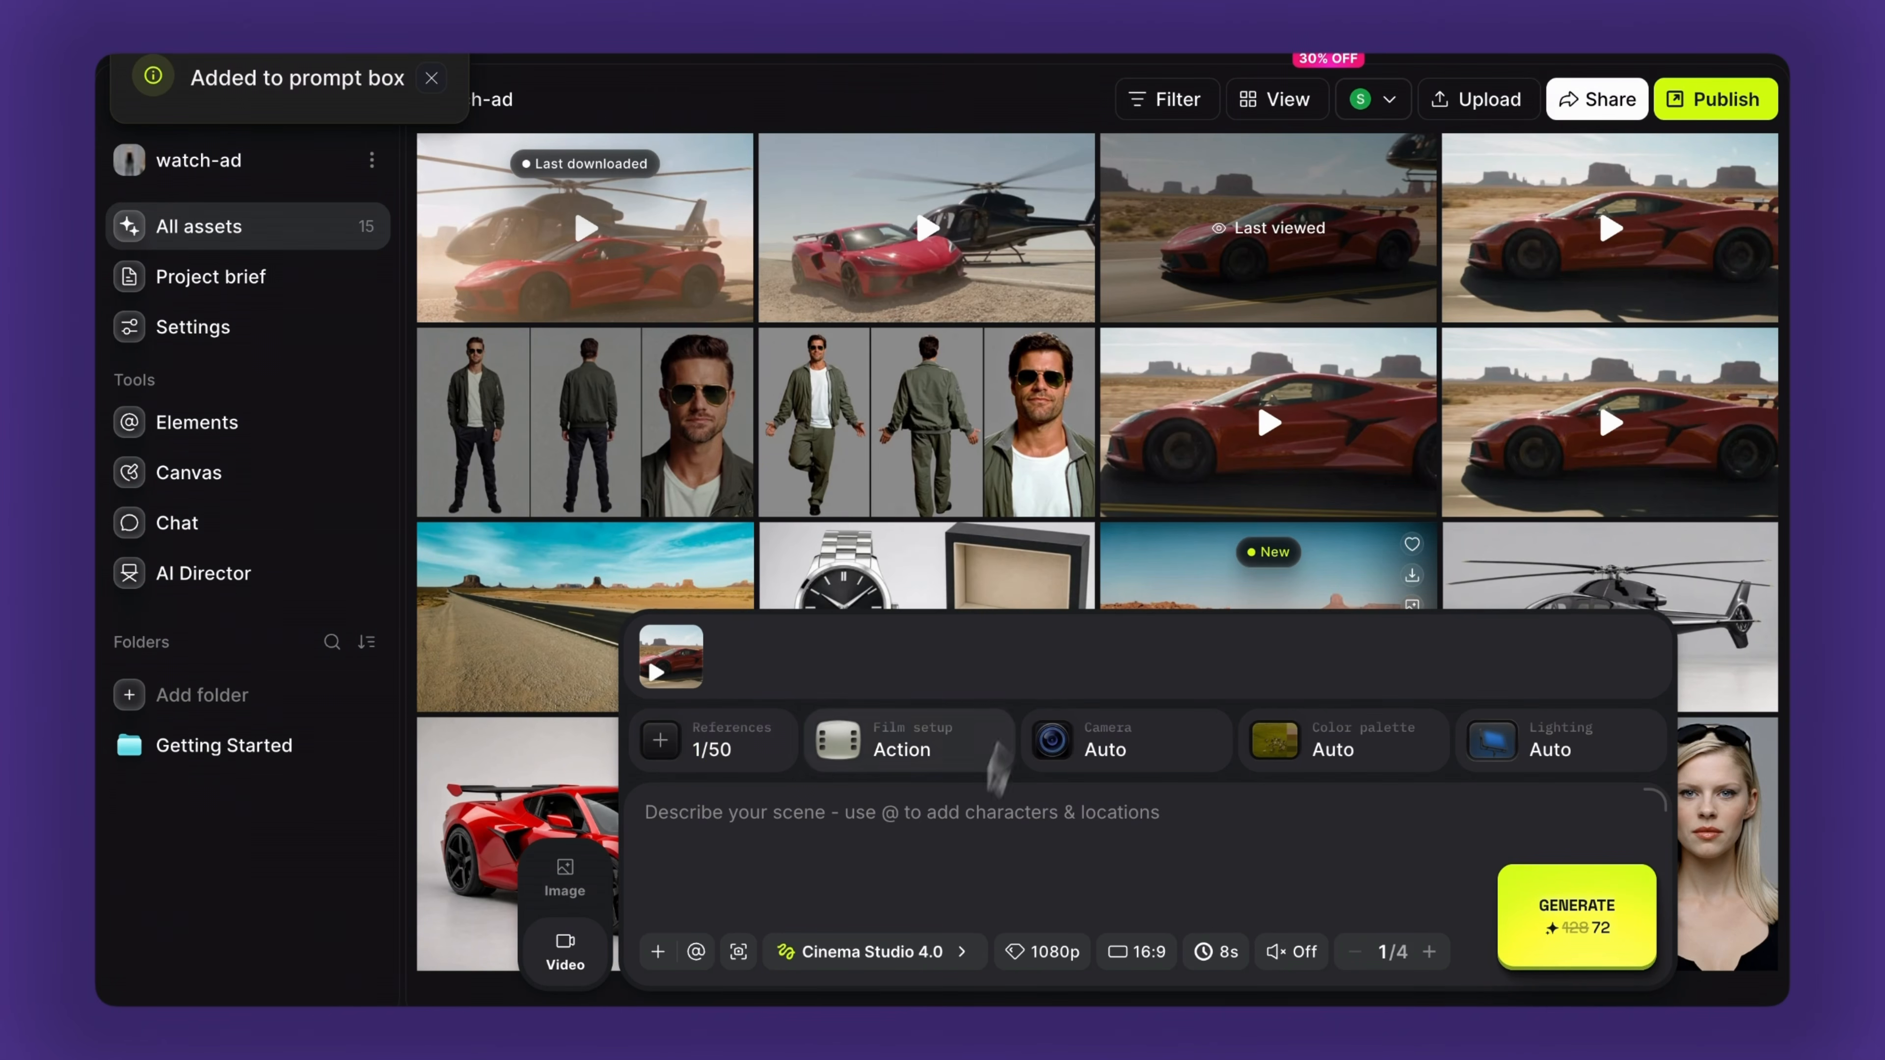
Step: Paste the scene prompt with the car stopped on the gravel shoulder and the helicopter's rotors winding down
left_click(992, 821)
key("ctrl+v")
scroll(992, 821, "up", 10)
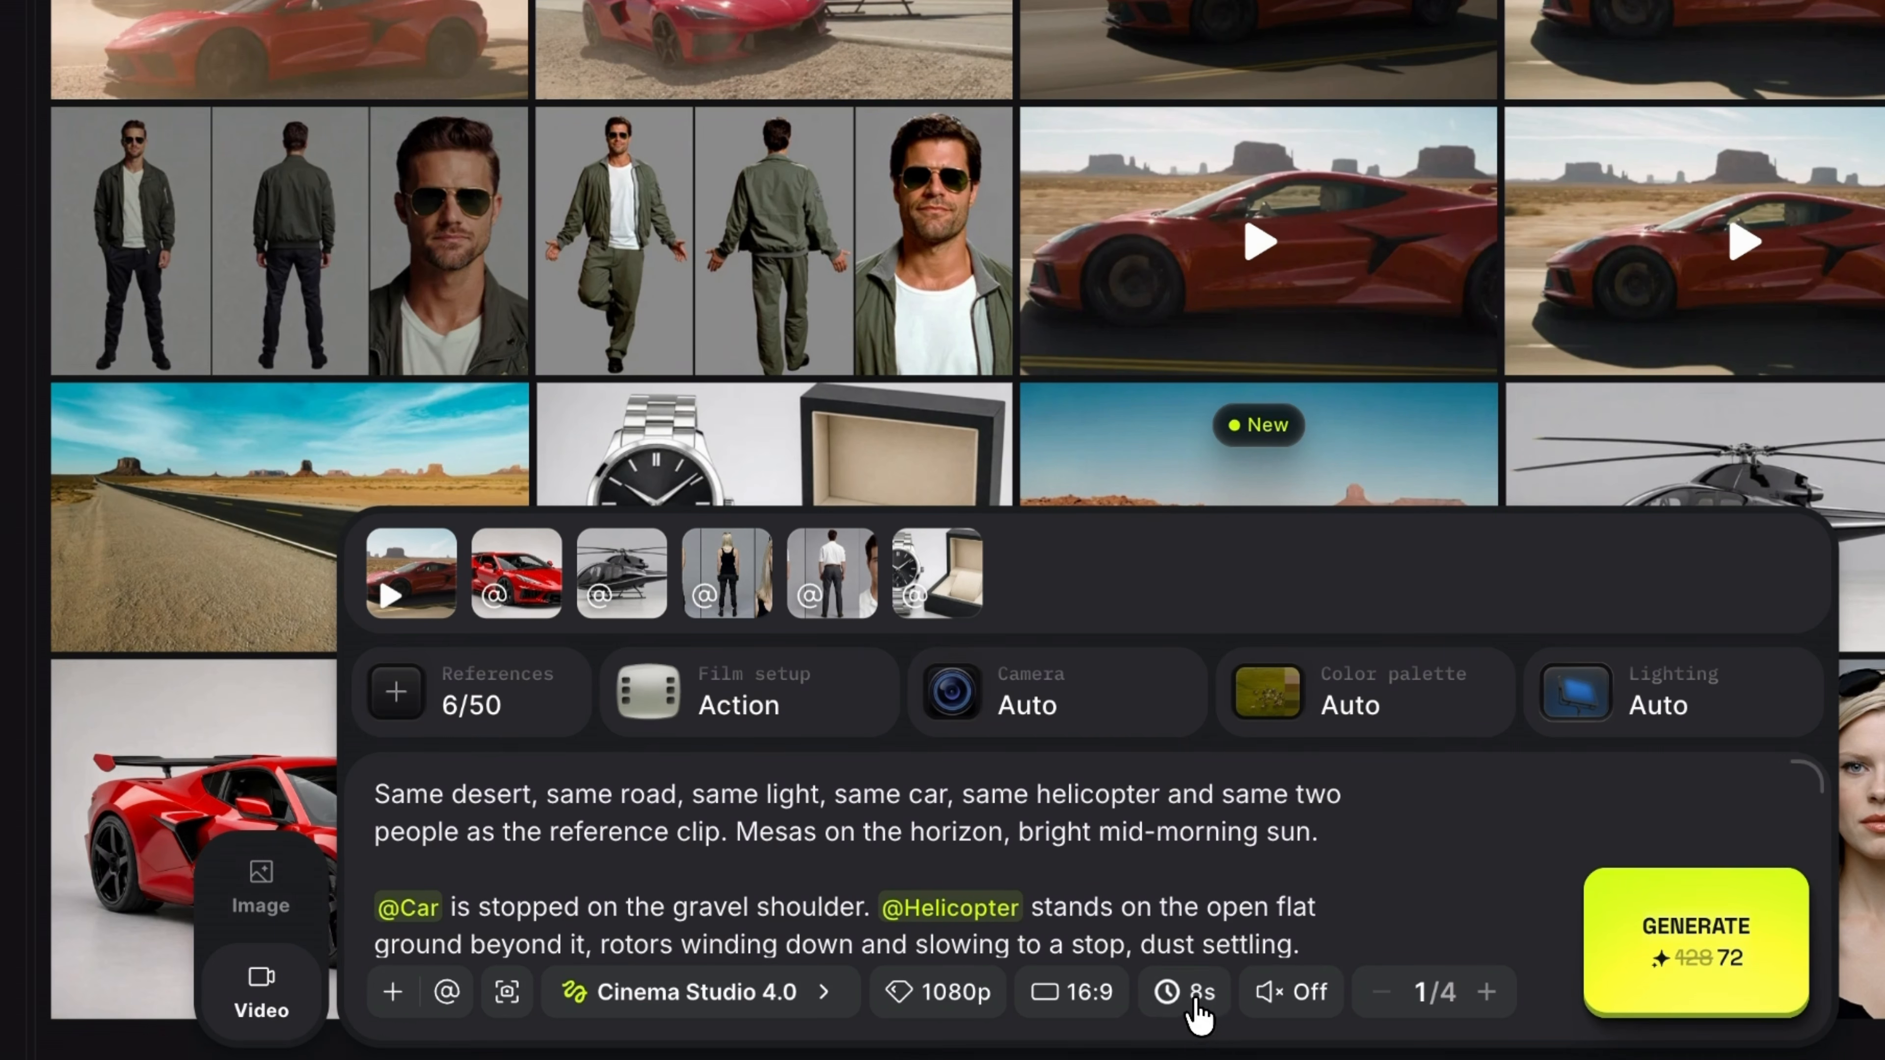
Step: Set the video duration to 15 seconds and turn the audio on
left_click(1197, 1002)
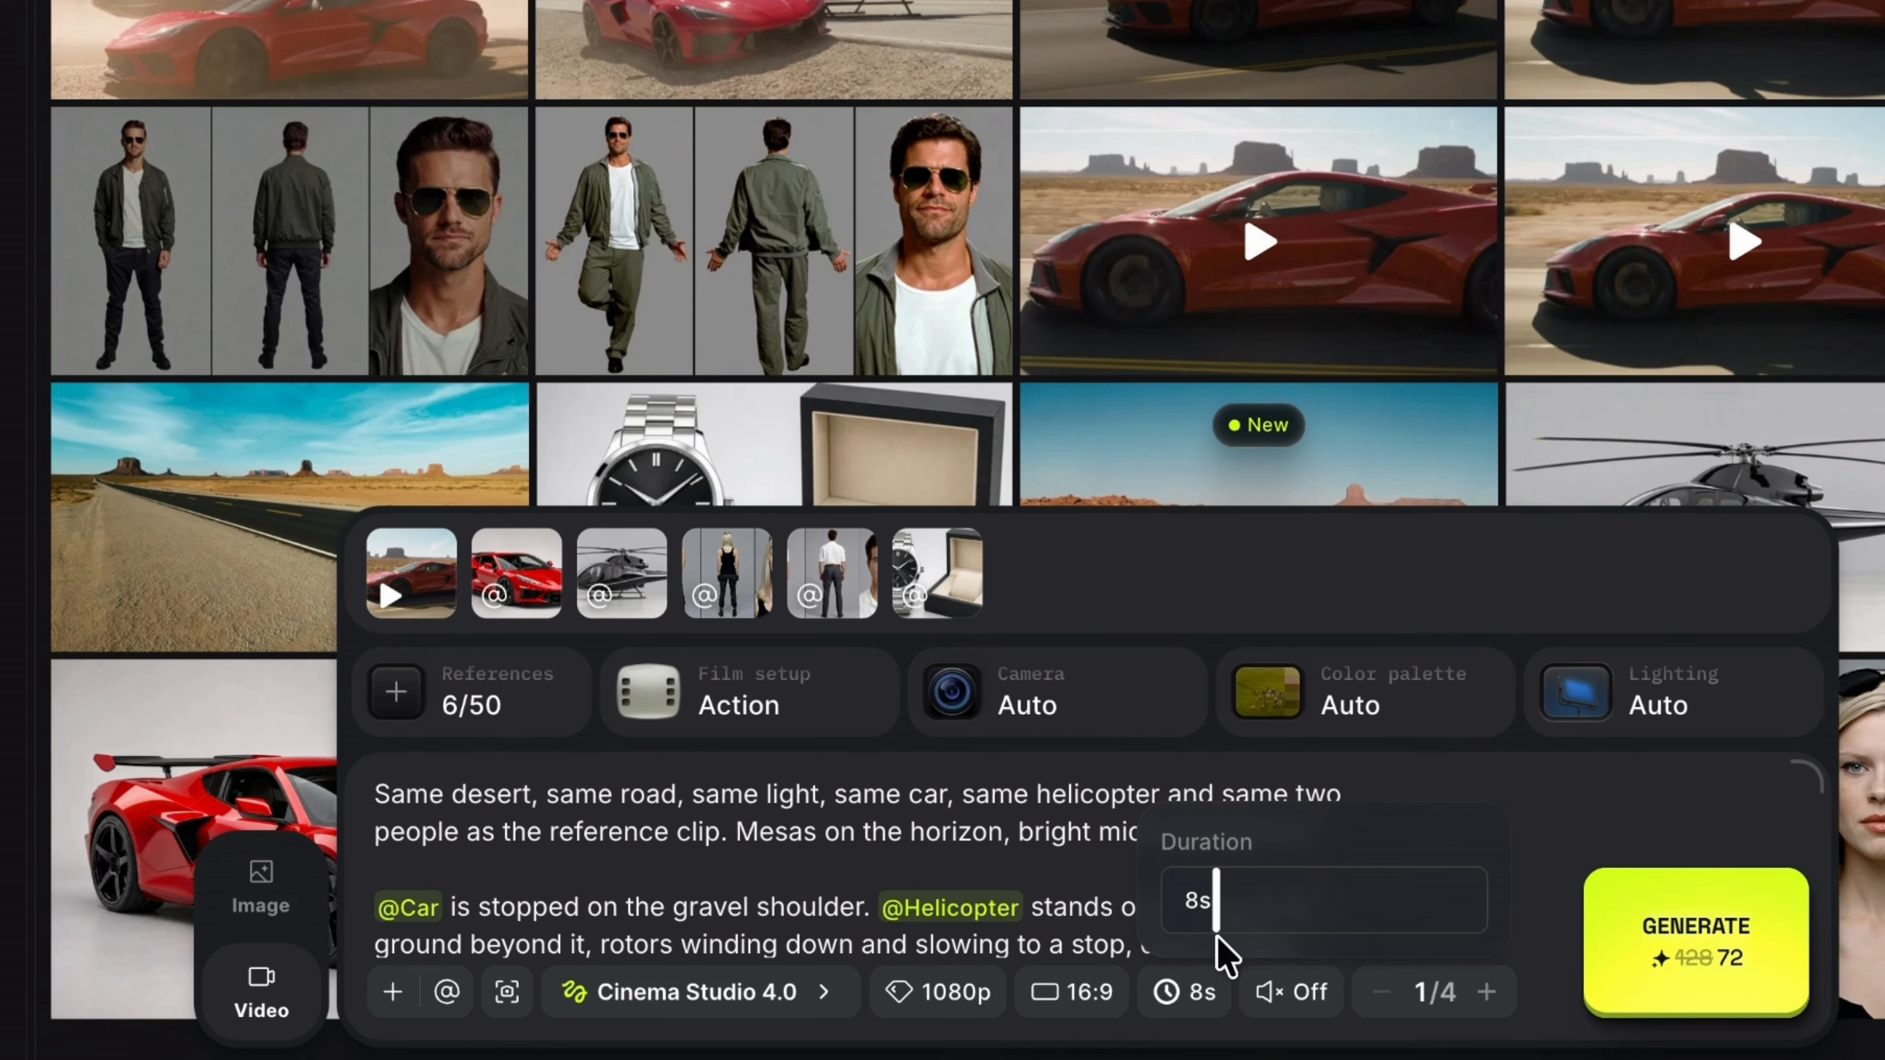
left_click_drag(1217, 931, 1264, 918)
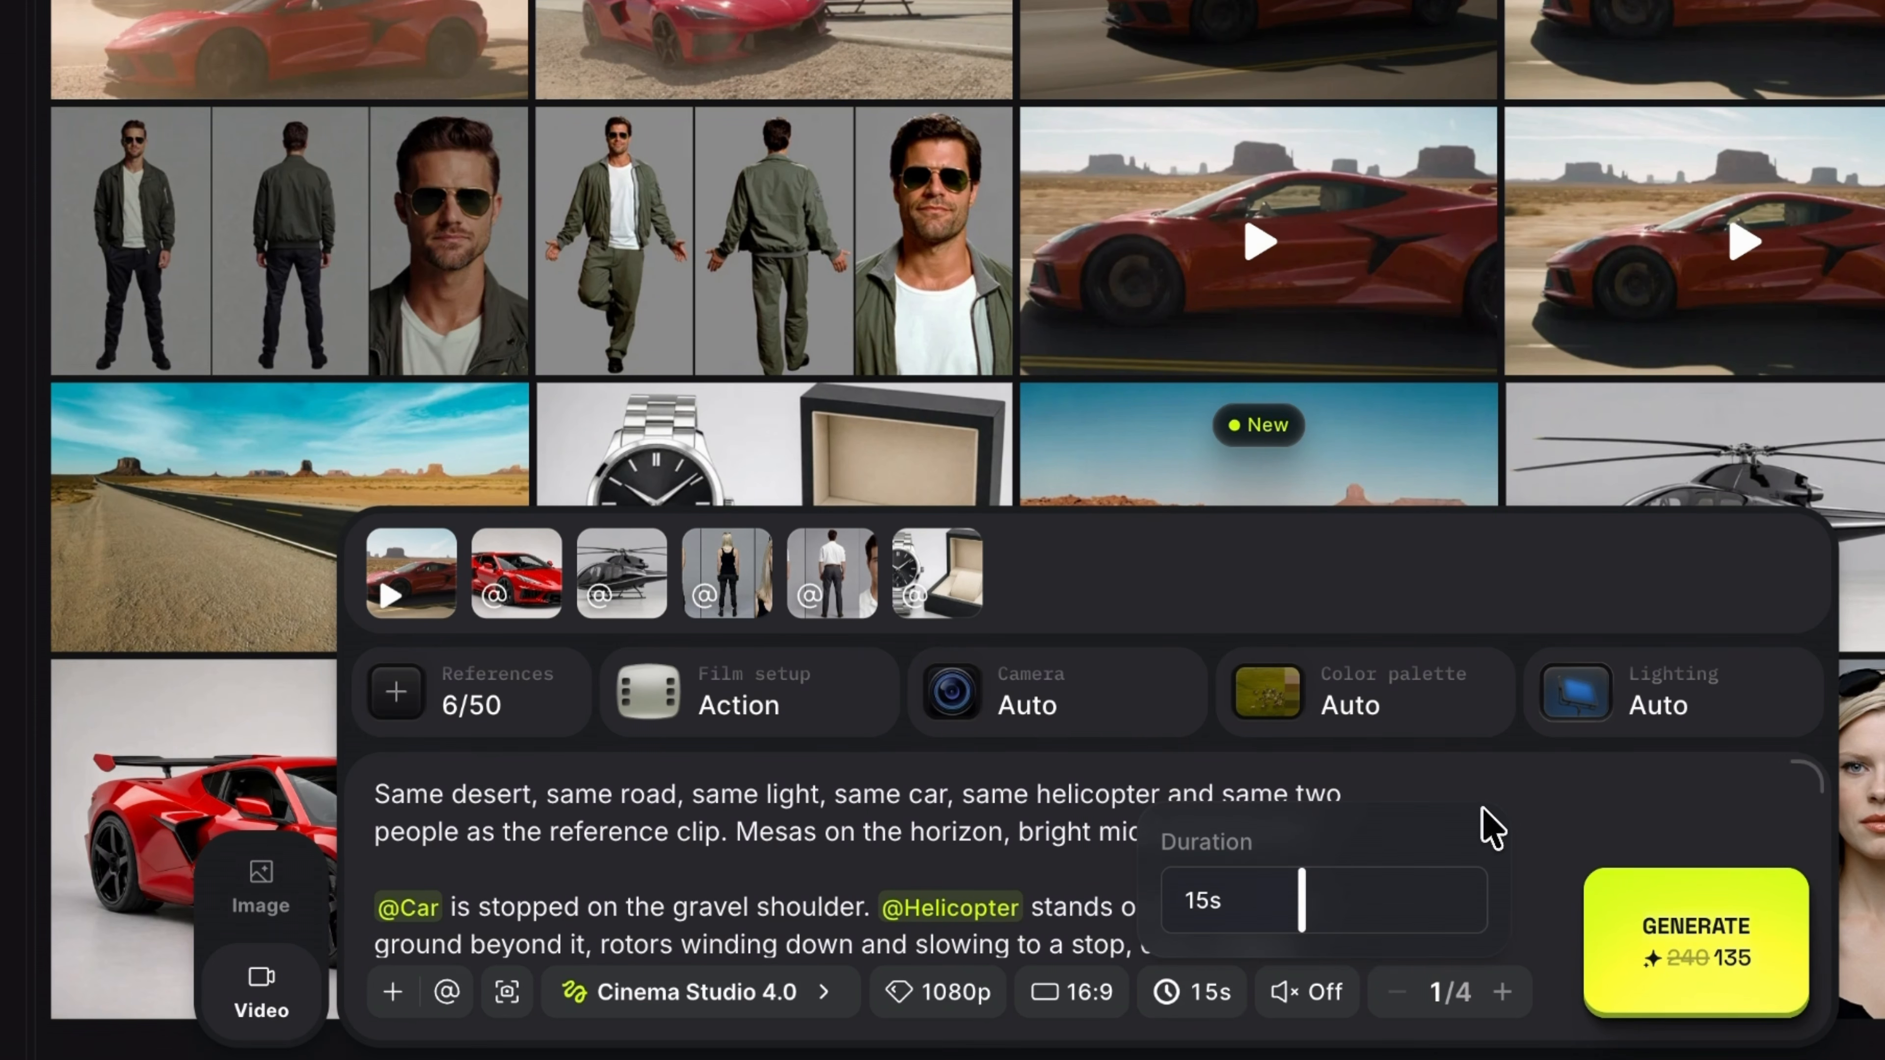
left_click(1217, 993)
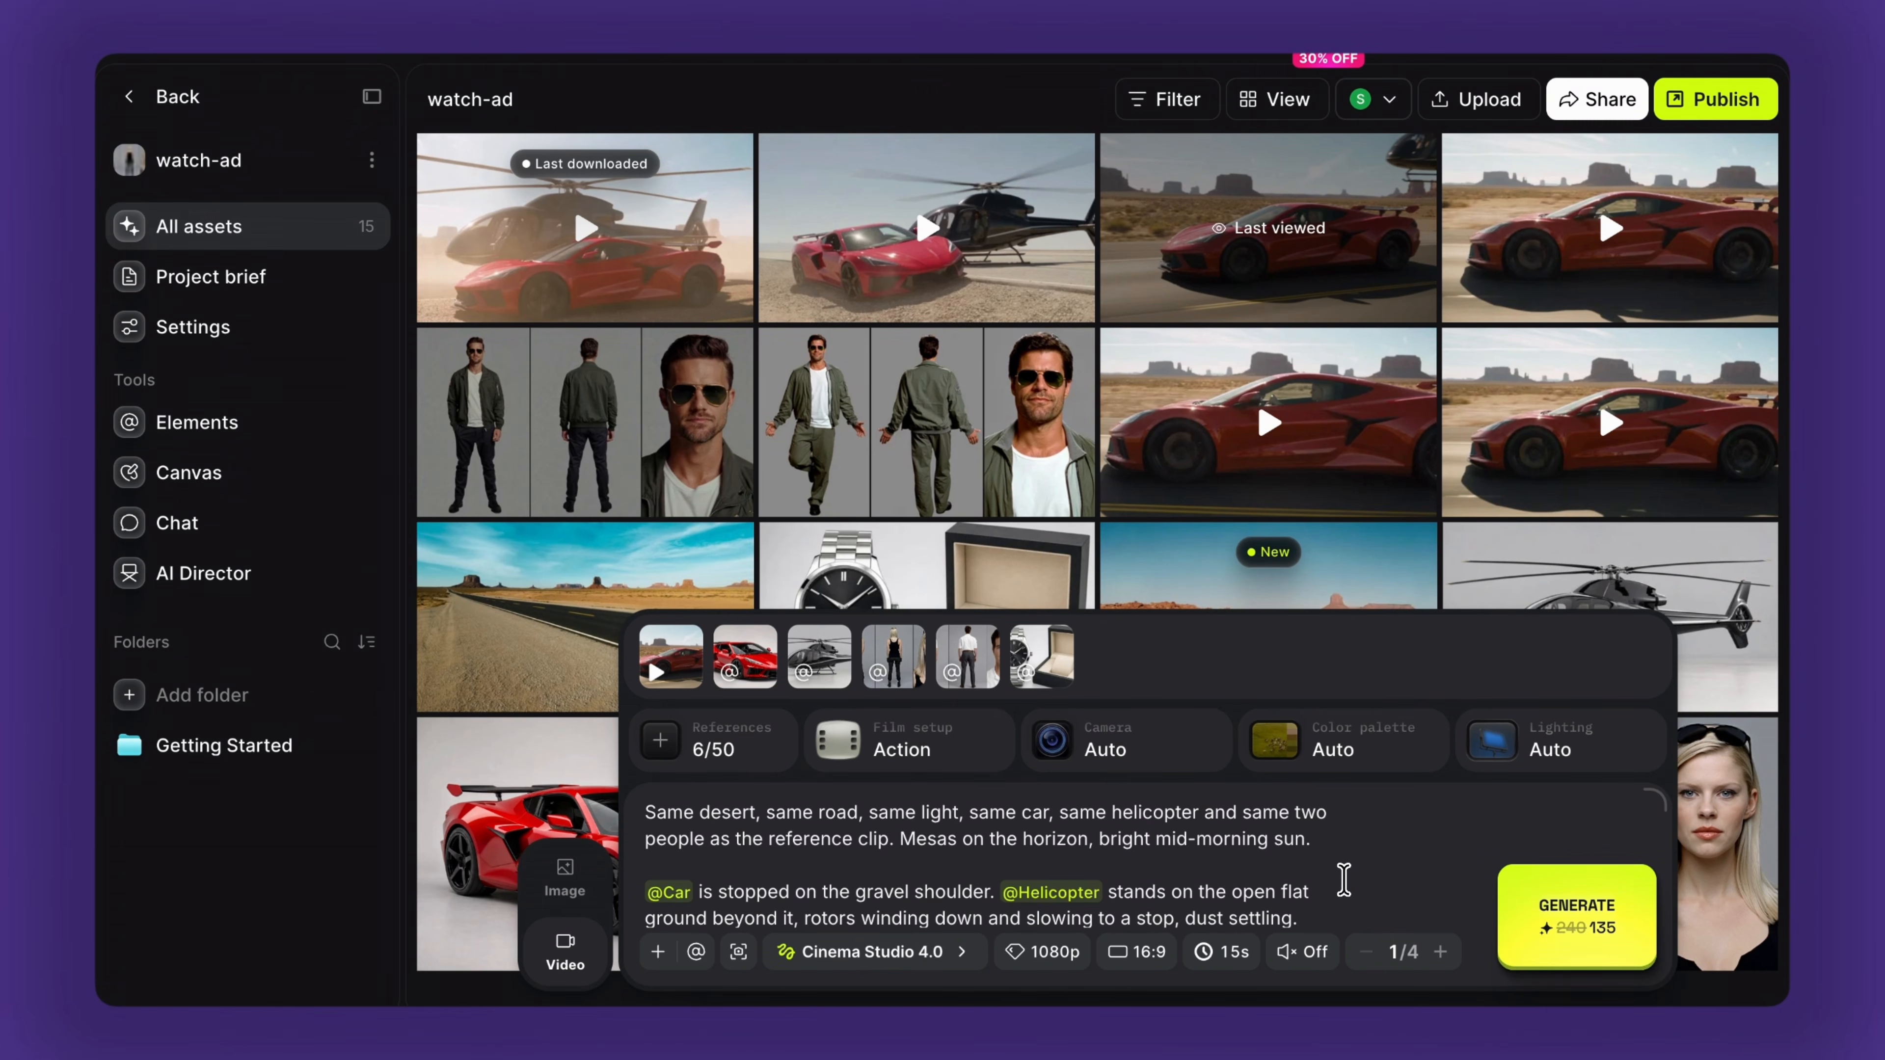
left_click(1312, 957)
Step: Set the emotion of the woman stepping out of the car to Surprise in the prompt
scroll(1340, 886, "down", 2)
left_click(718, 865)
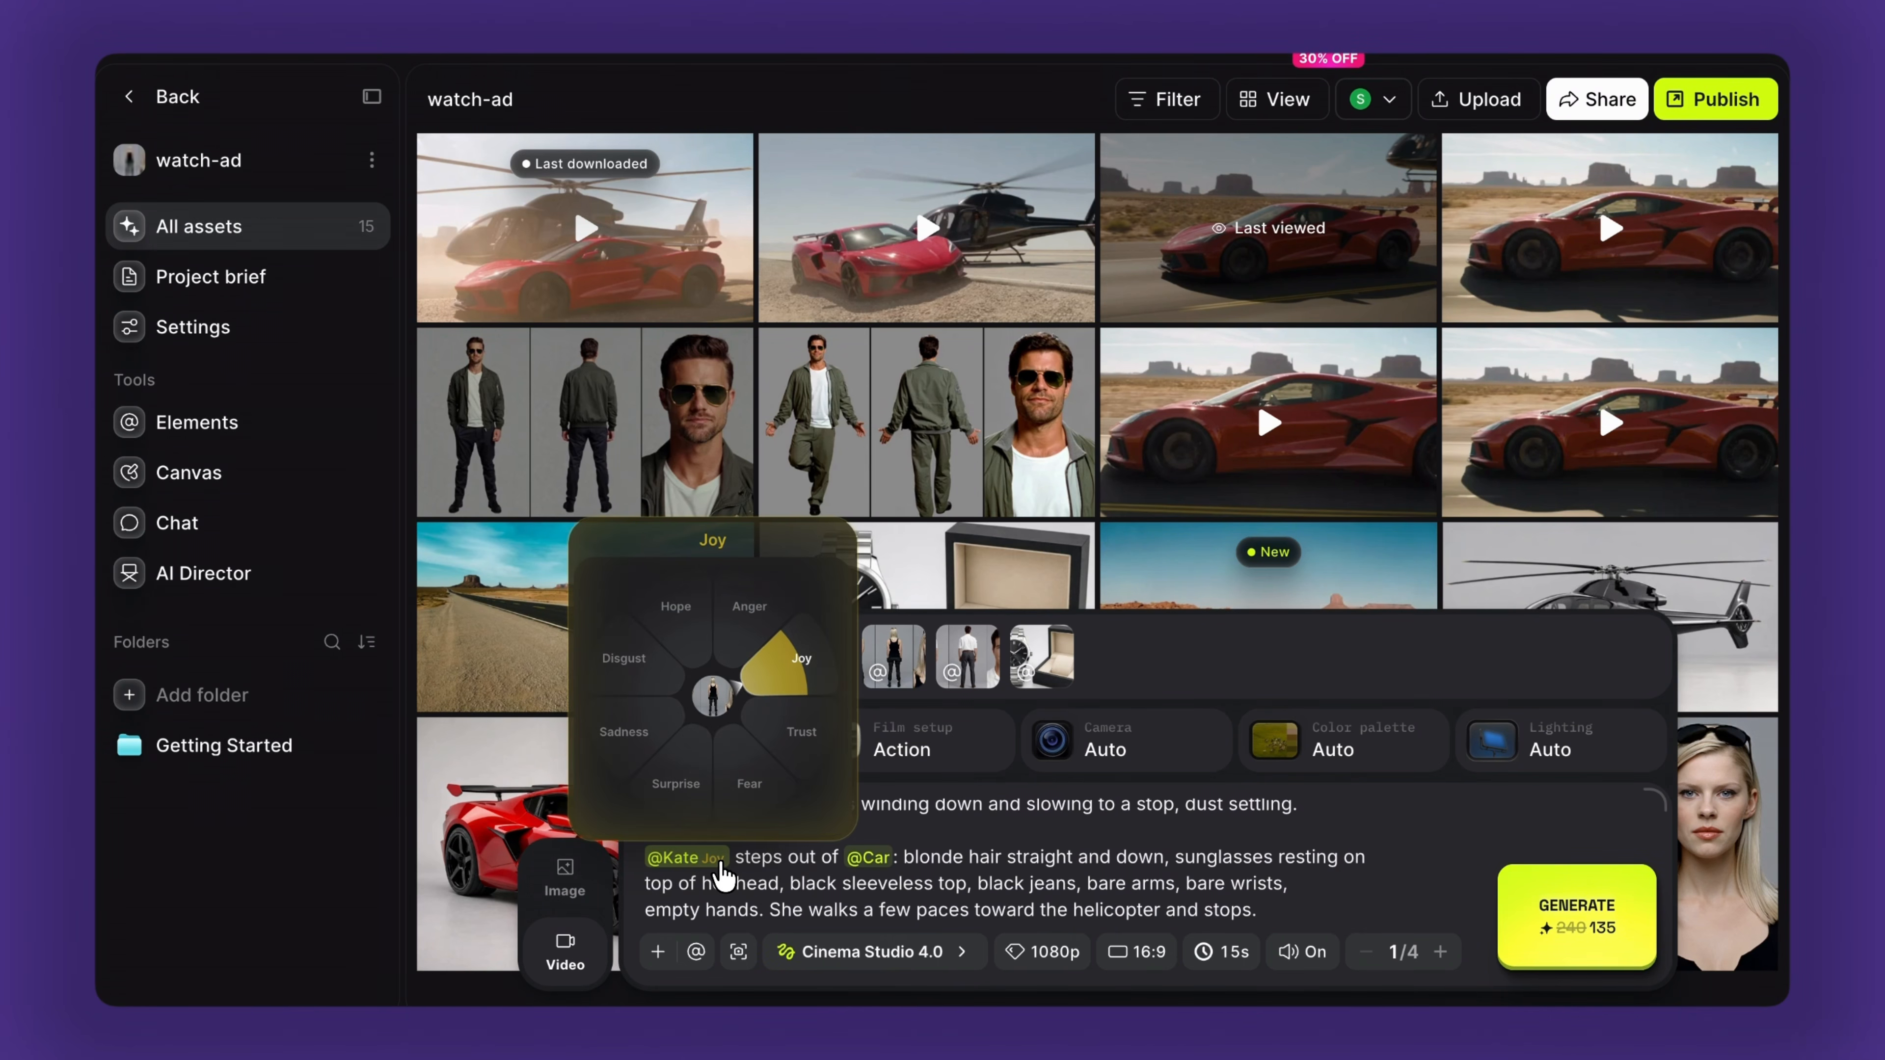
left_click(677, 788)
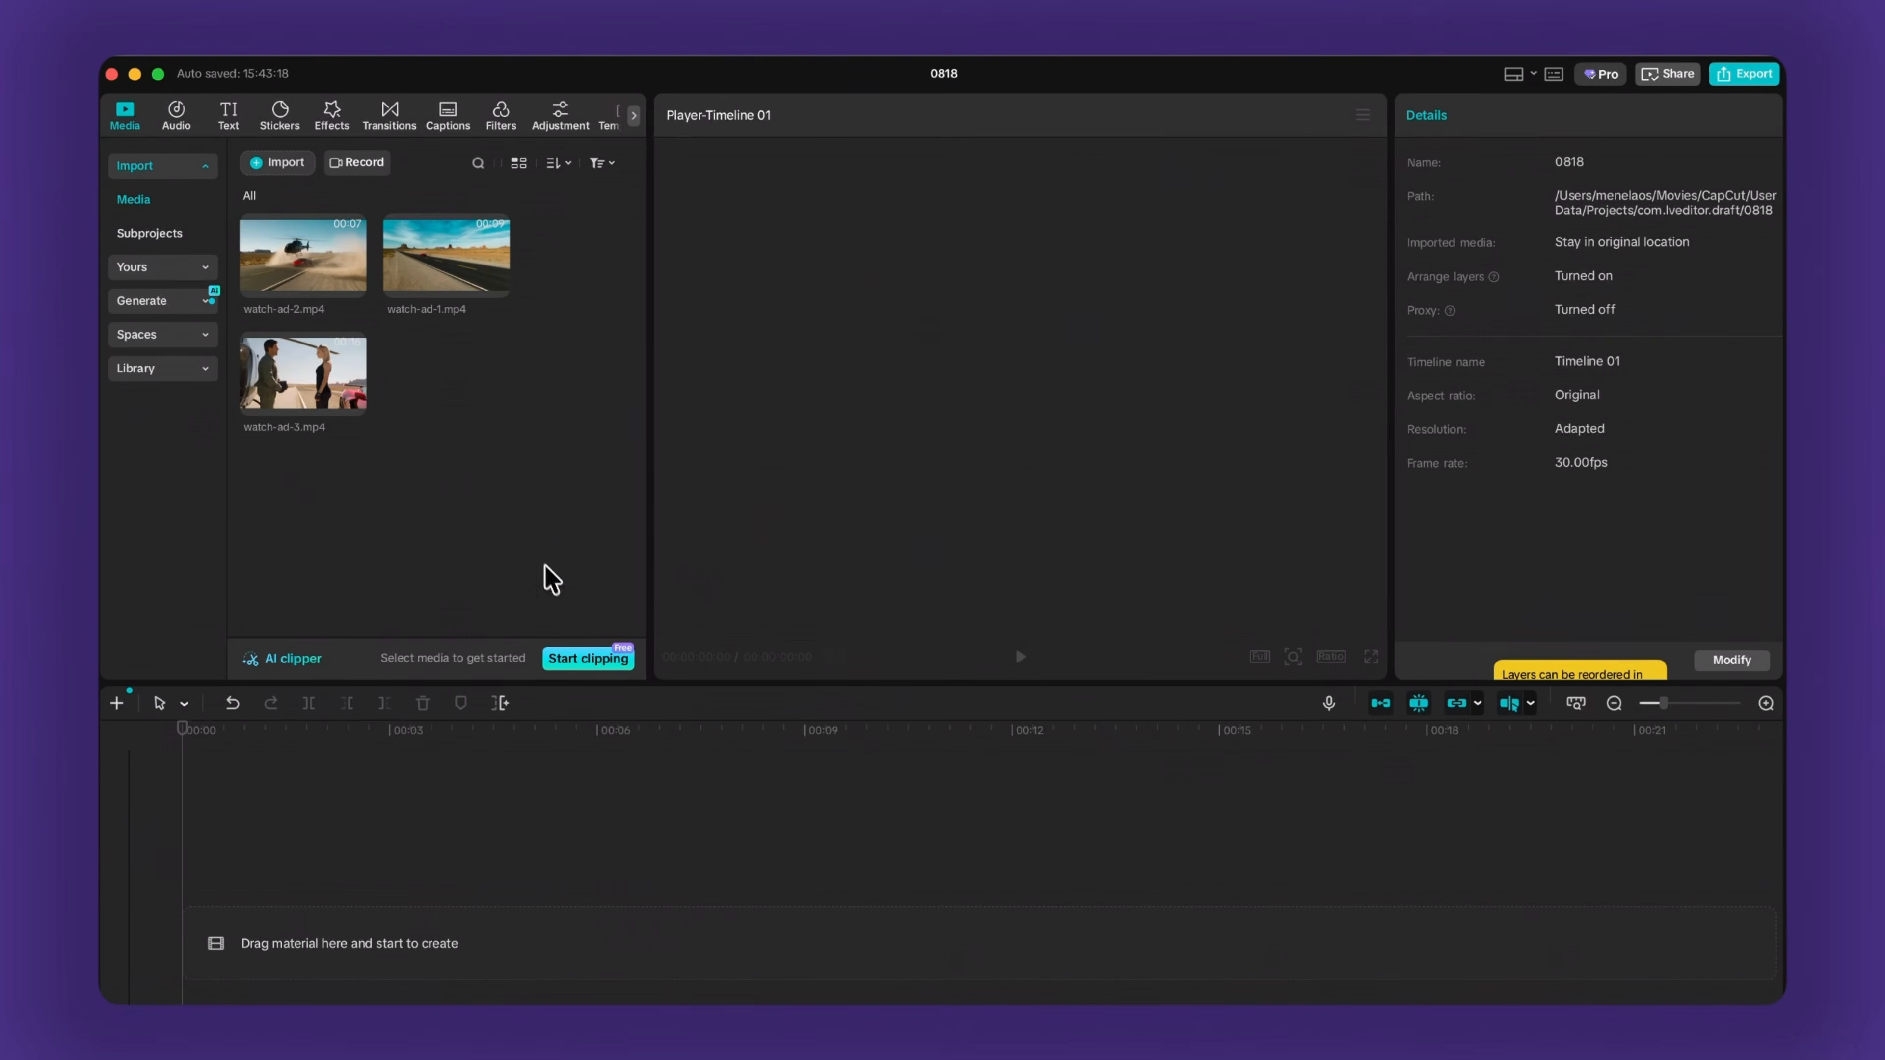
Step: In CapCut, place watch-ad-1.mp4, watch-ad-2.mp4 and watch-ad-3.mp4 one after another on the timeline
left_click_drag(445, 256, 291, 954)
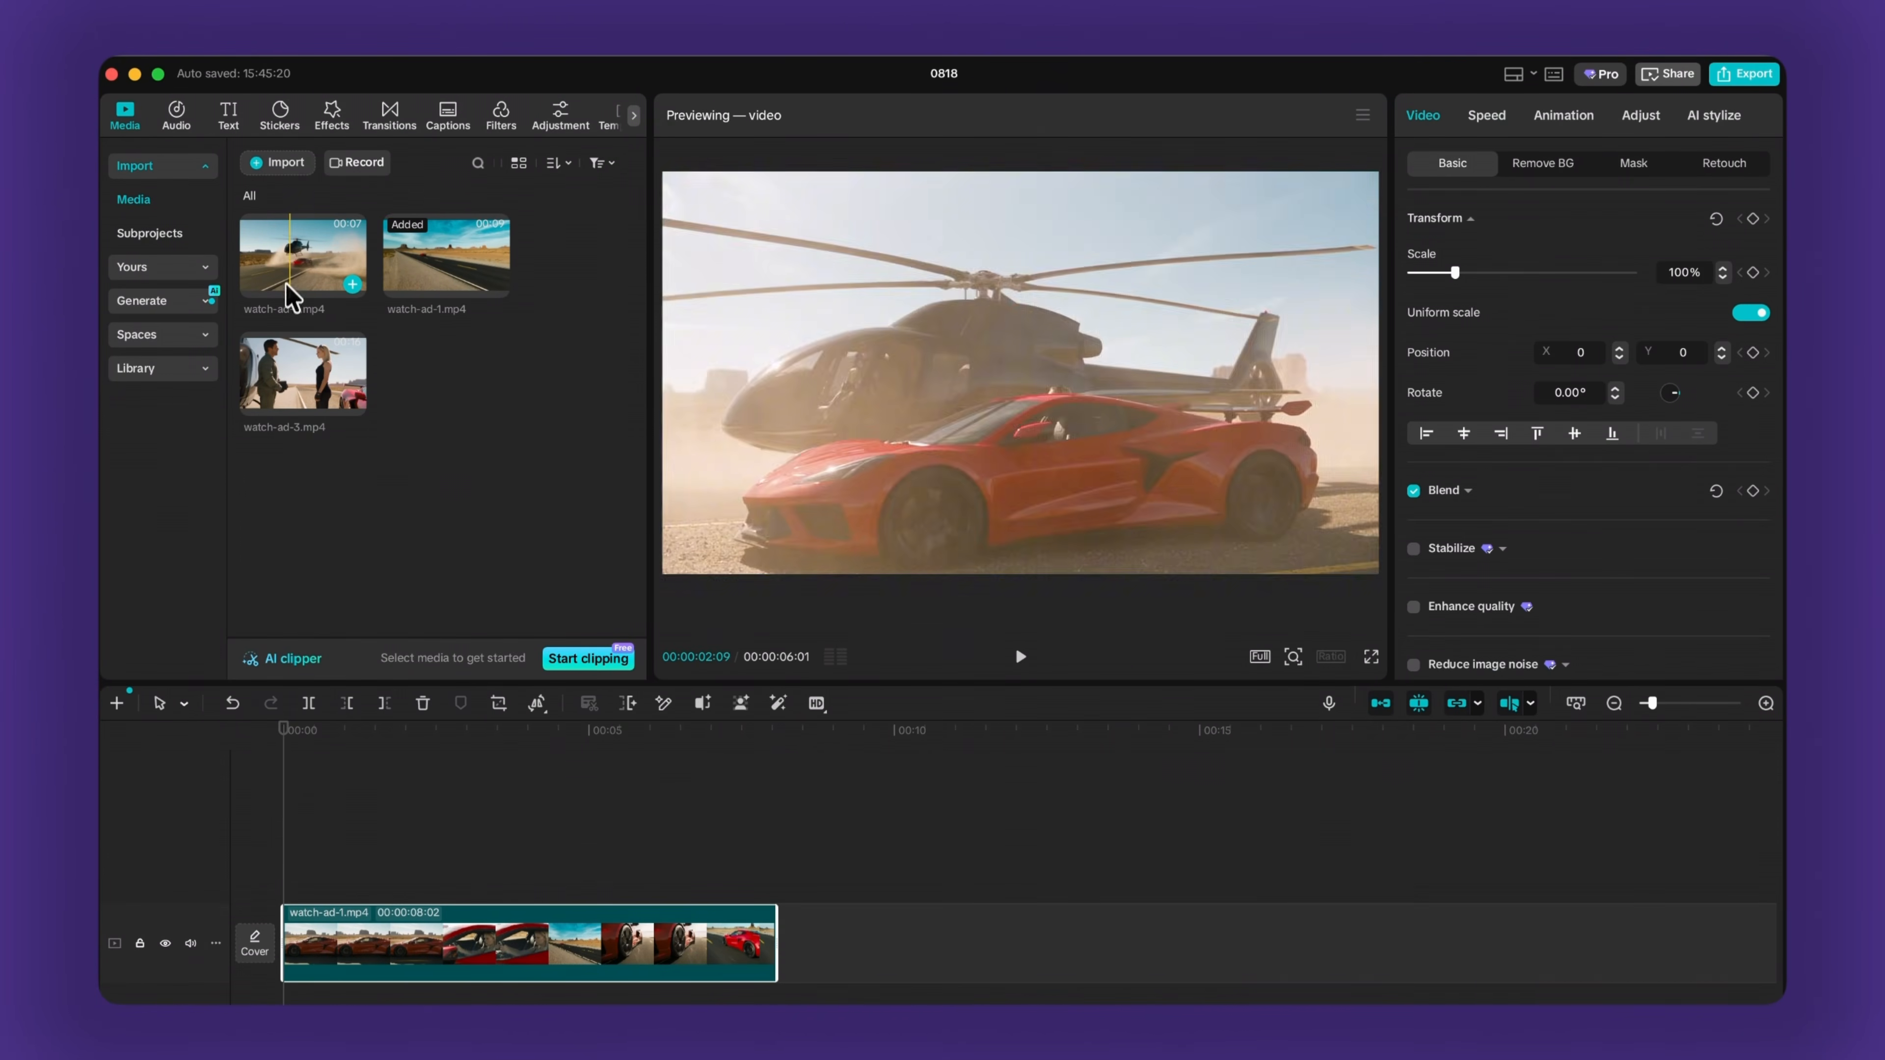
left_click_drag(297, 267, 775, 957)
left_click_drag(323, 375, 1149, 958)
Step: Find the running sound (1226214) with a "racing car" audio search and fit it under watch-ad-1.mp4, trimmed to the clip's end
left_click(177, 115)
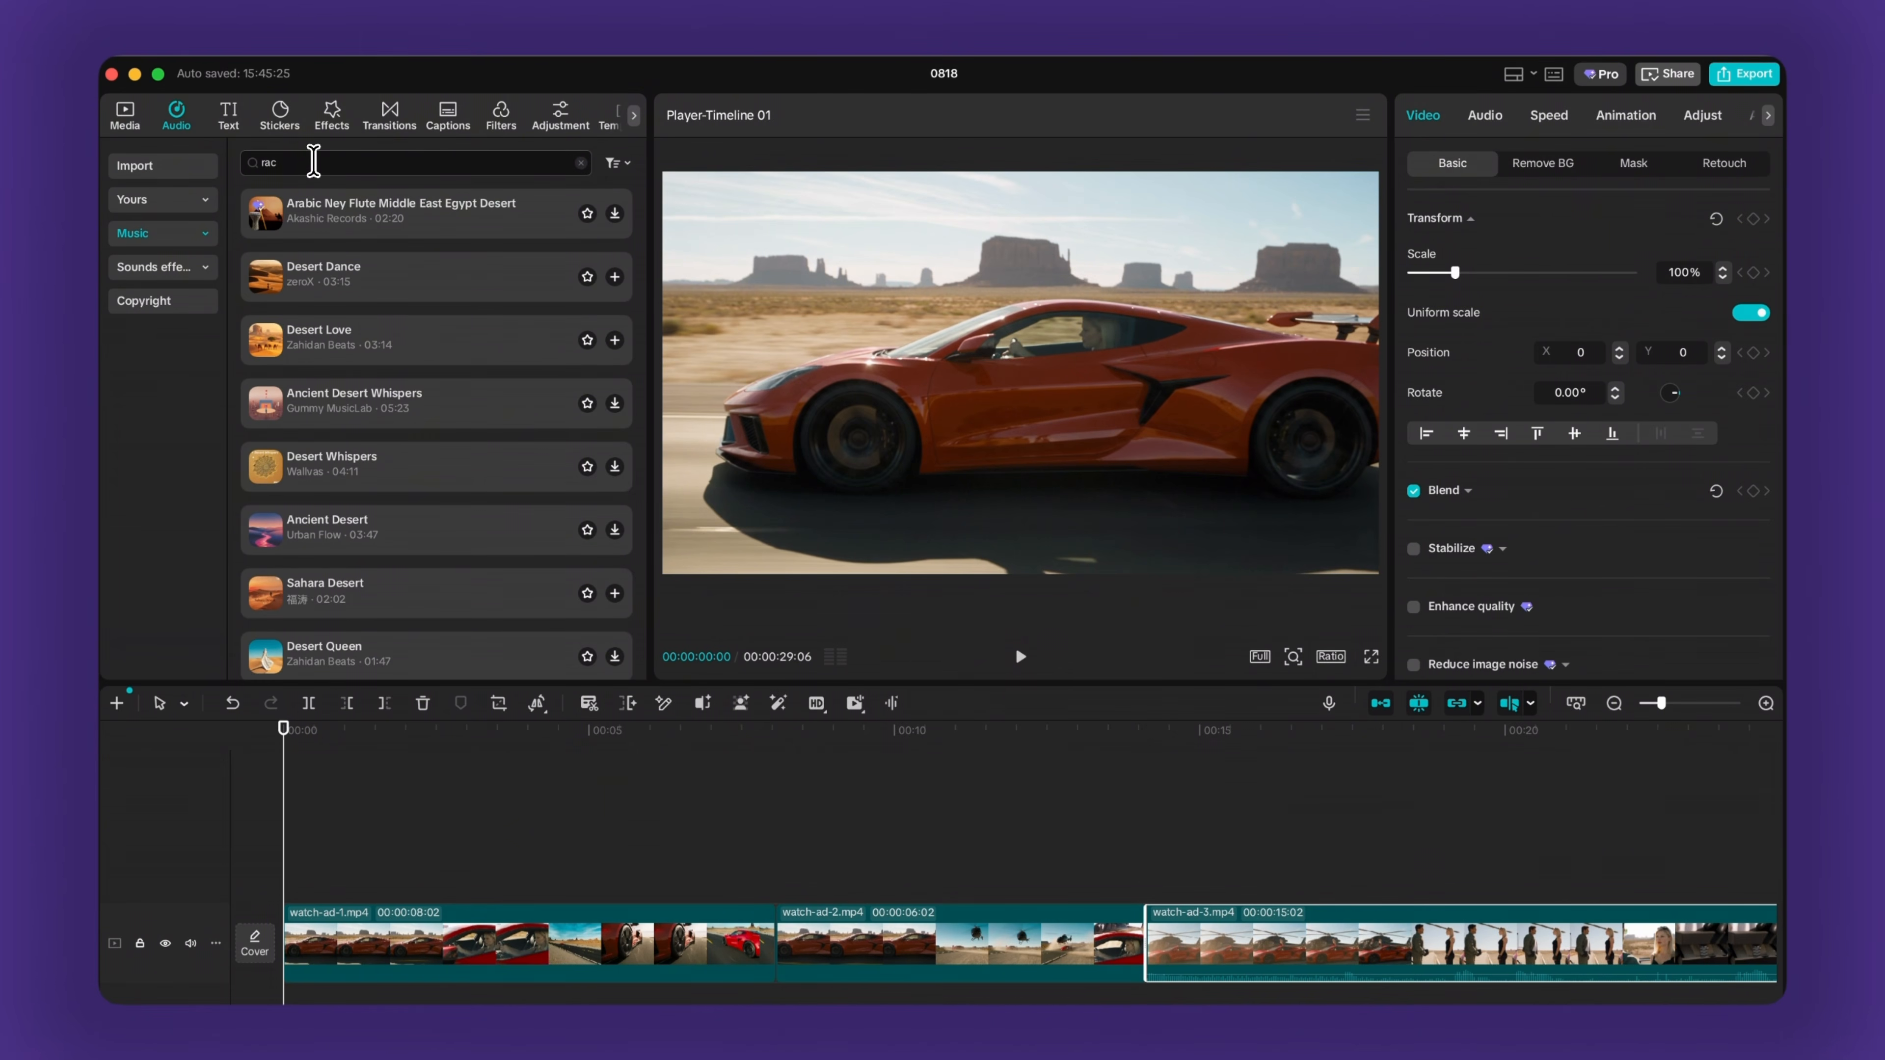
type("car")
key("Return")
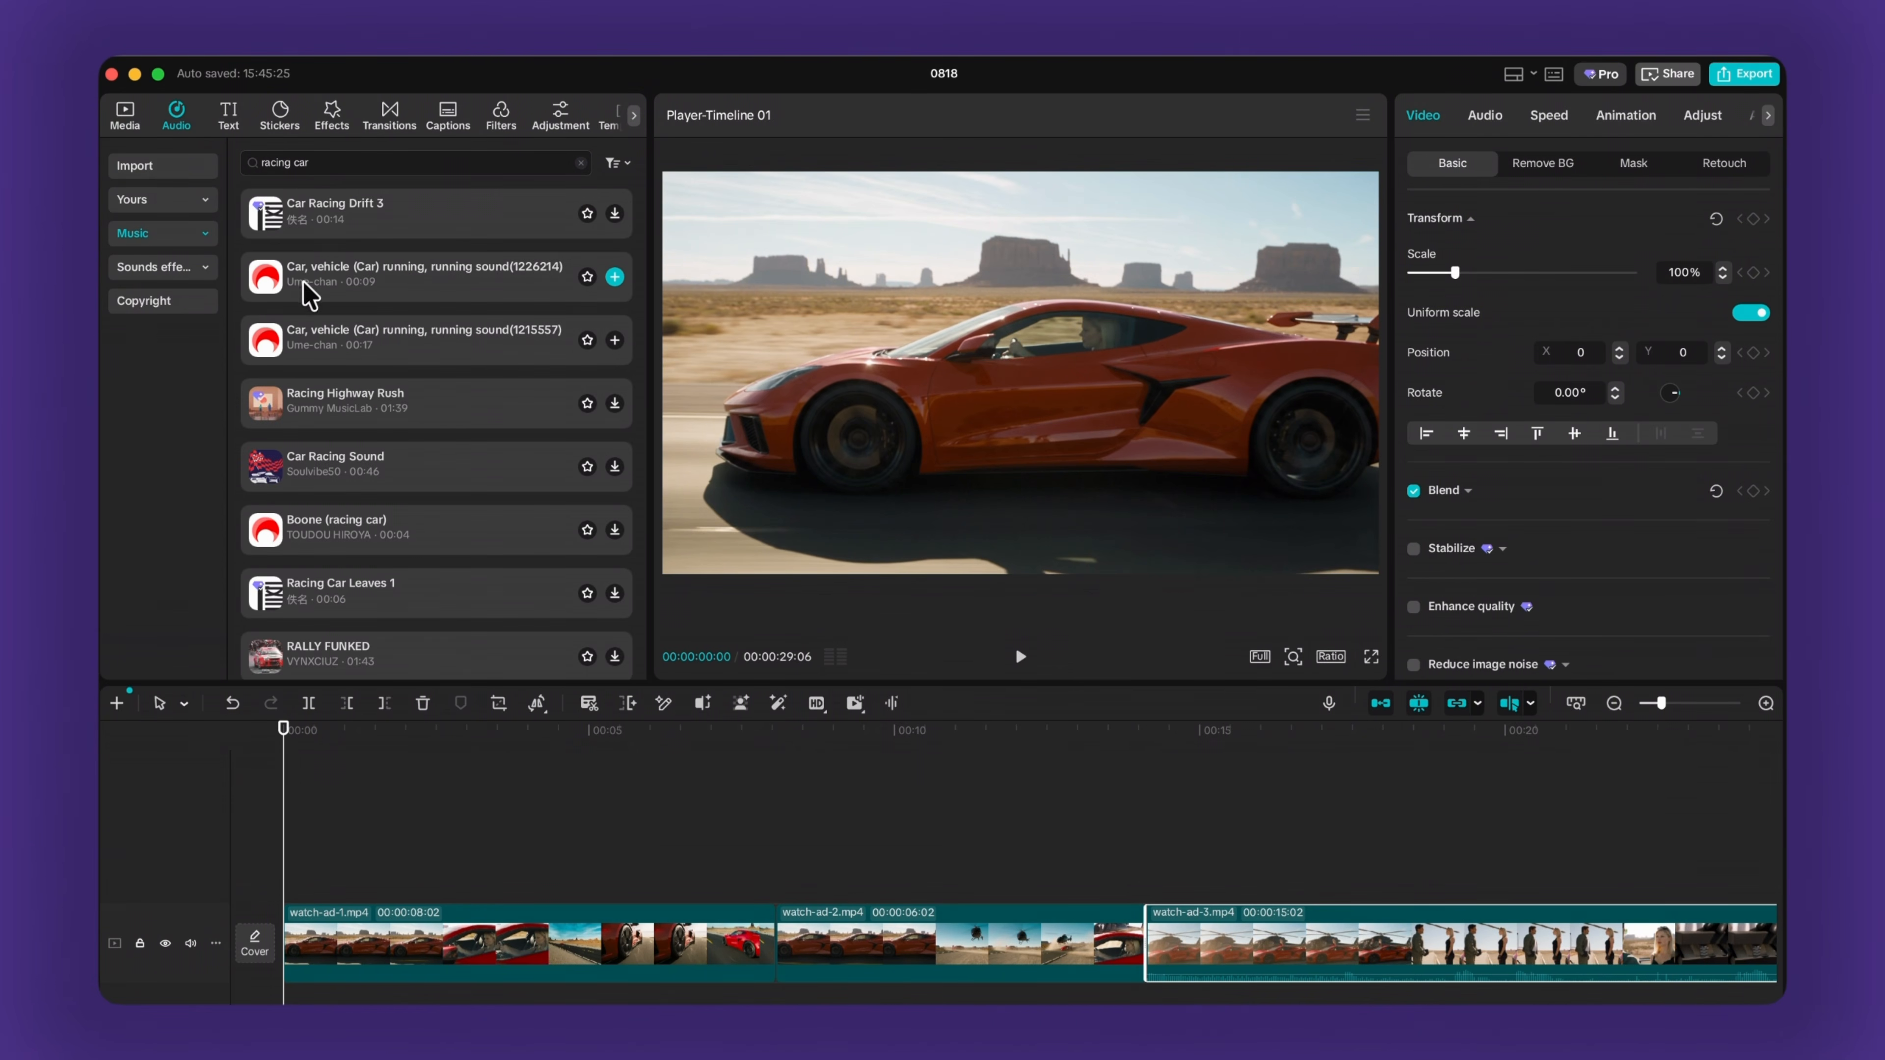
left_click_drag(323, 660, 286, 998)
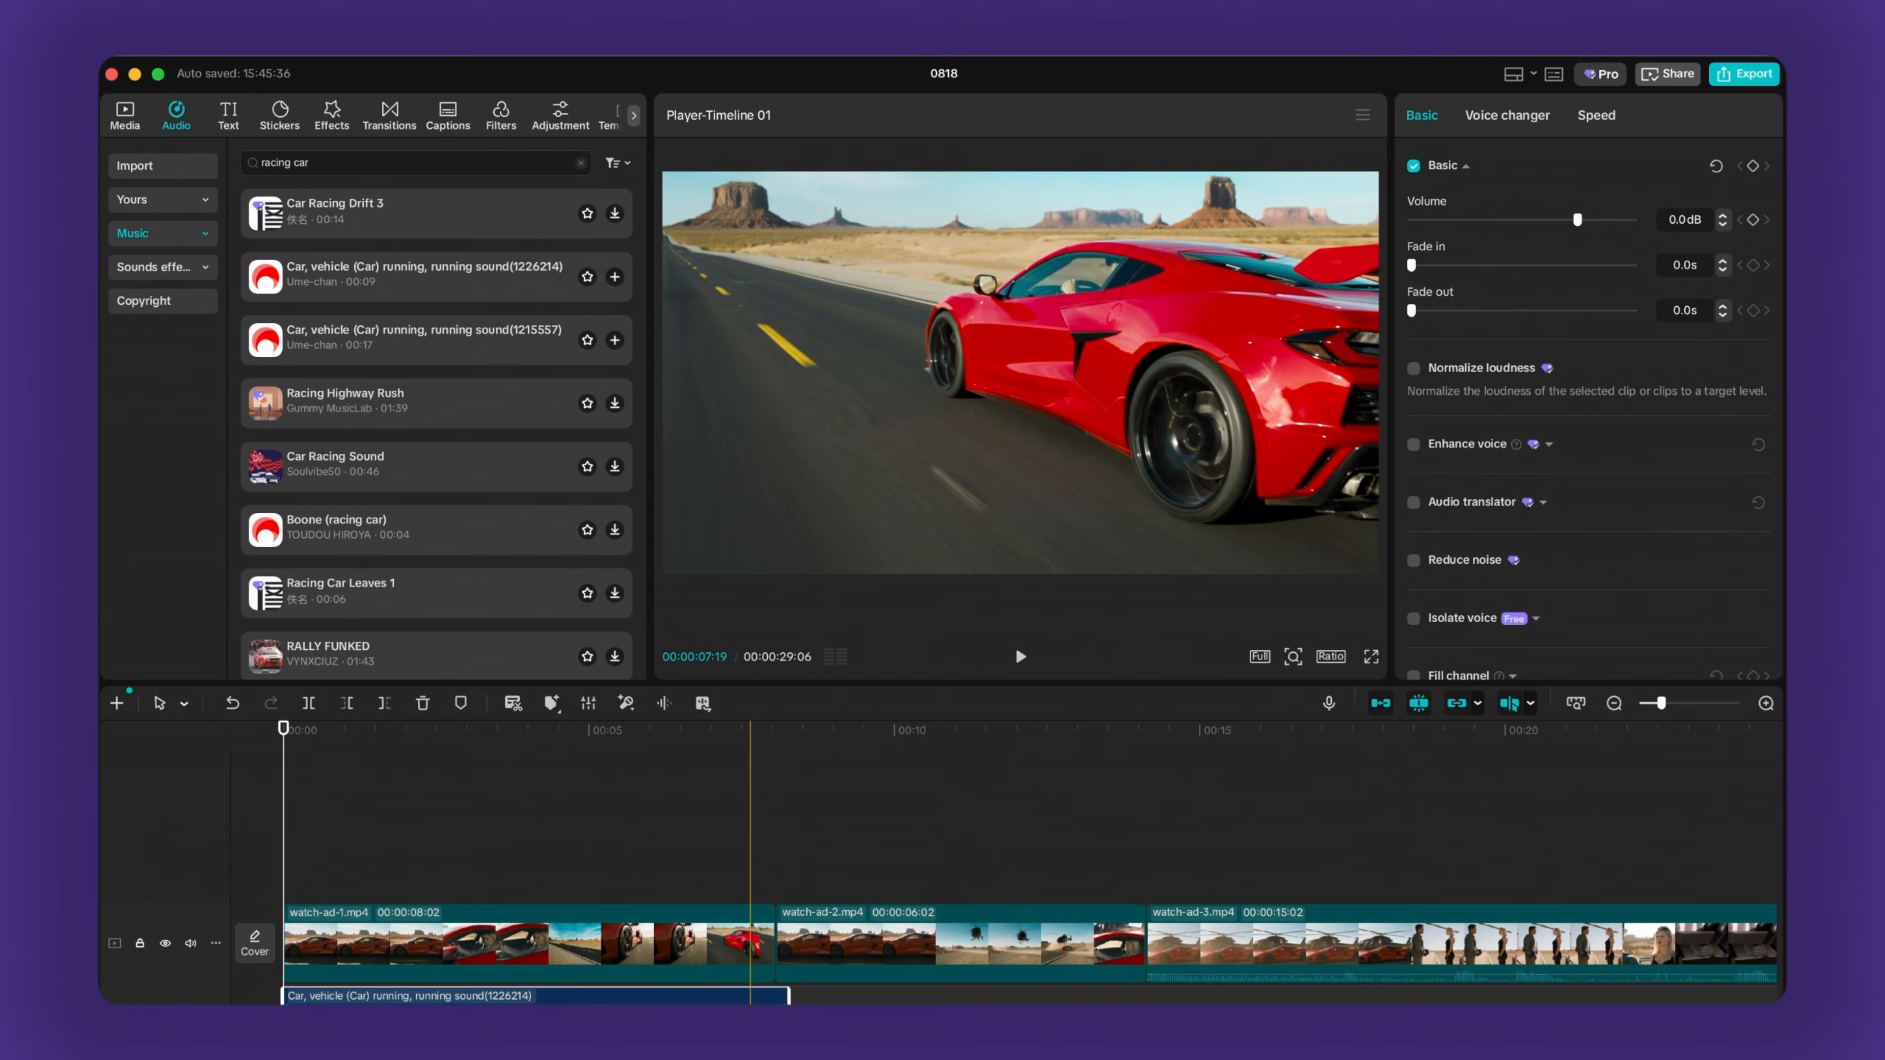
left_click_drag(785, 999, 776, 998)
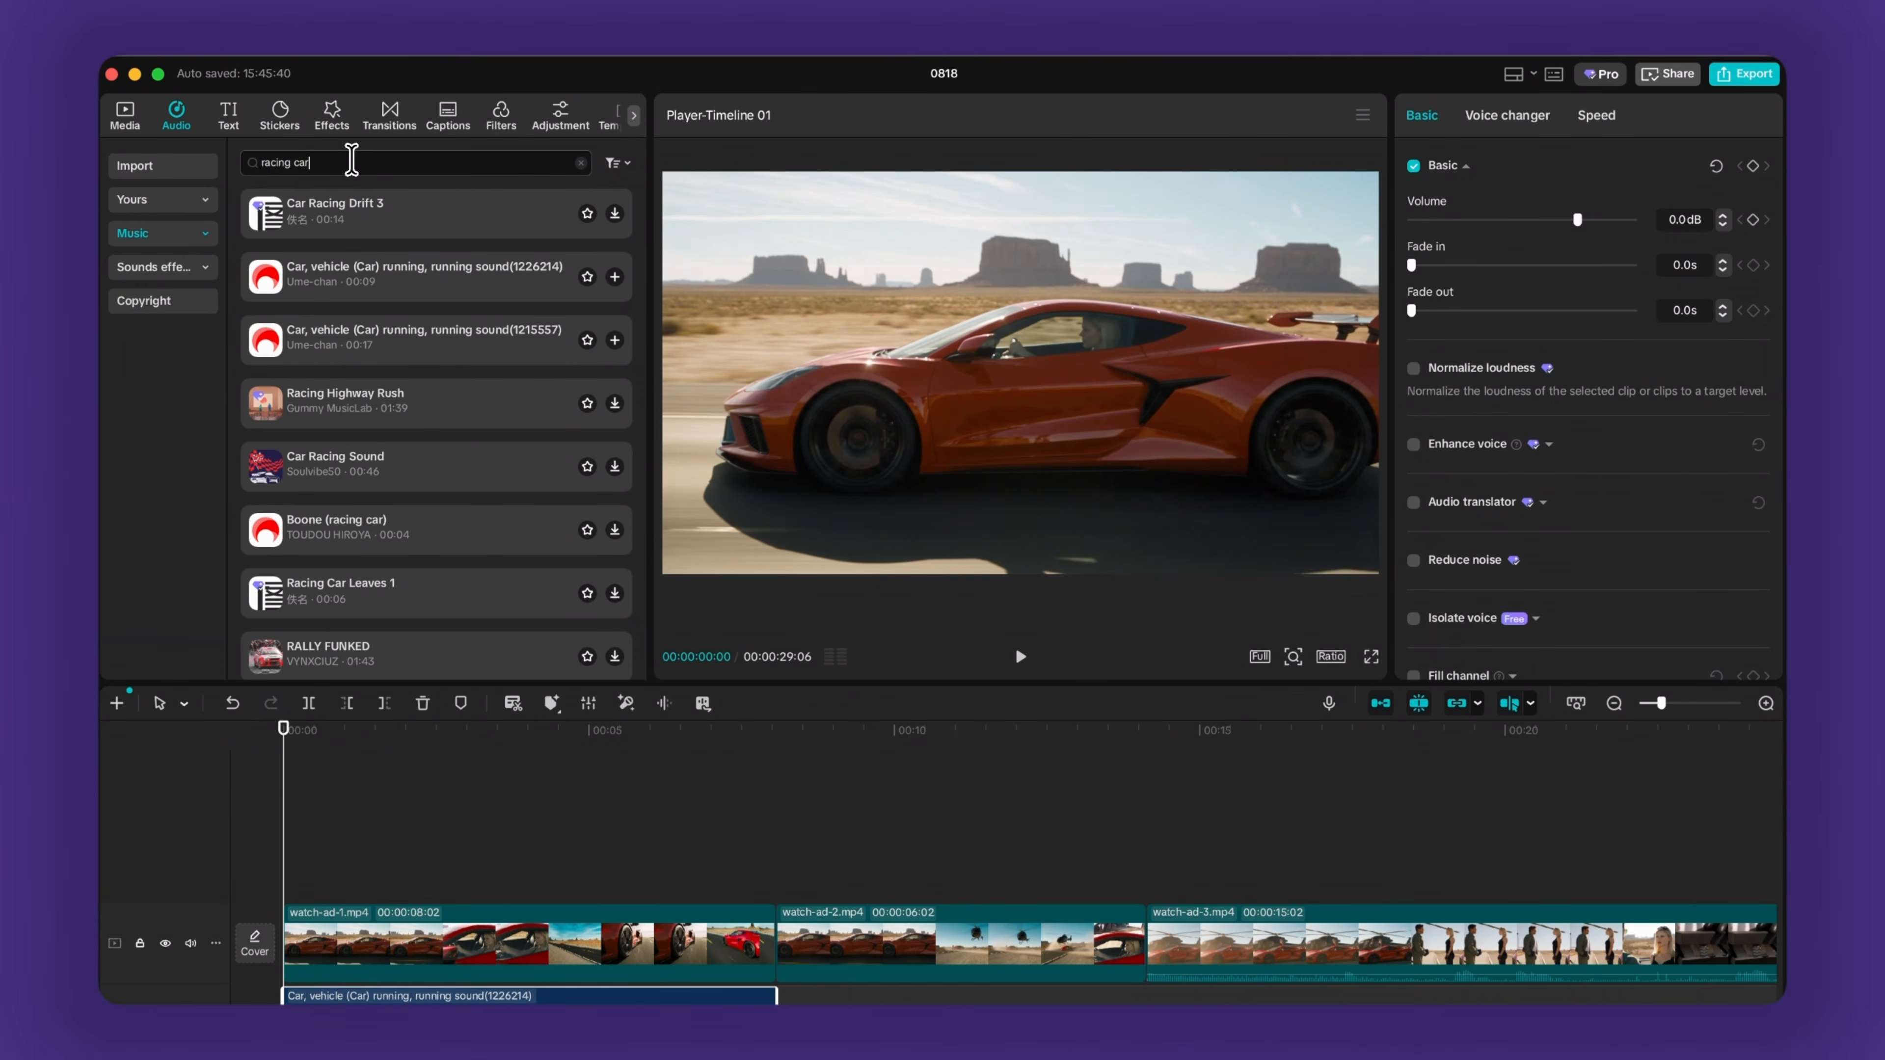
Step: Search the audio library for "helicopter" and place Helicopter 02 at the start of watch-ad-2.mp4
left_click(352, 161)
type("helicopter")
key("Return")
left_click_drag(325, 267, 777, 1002)
Step: Split the Helicopter 02 sound at the start of watch-ad-3.mp4 and delete the part after it
scroll(987, 995, "right", 7)
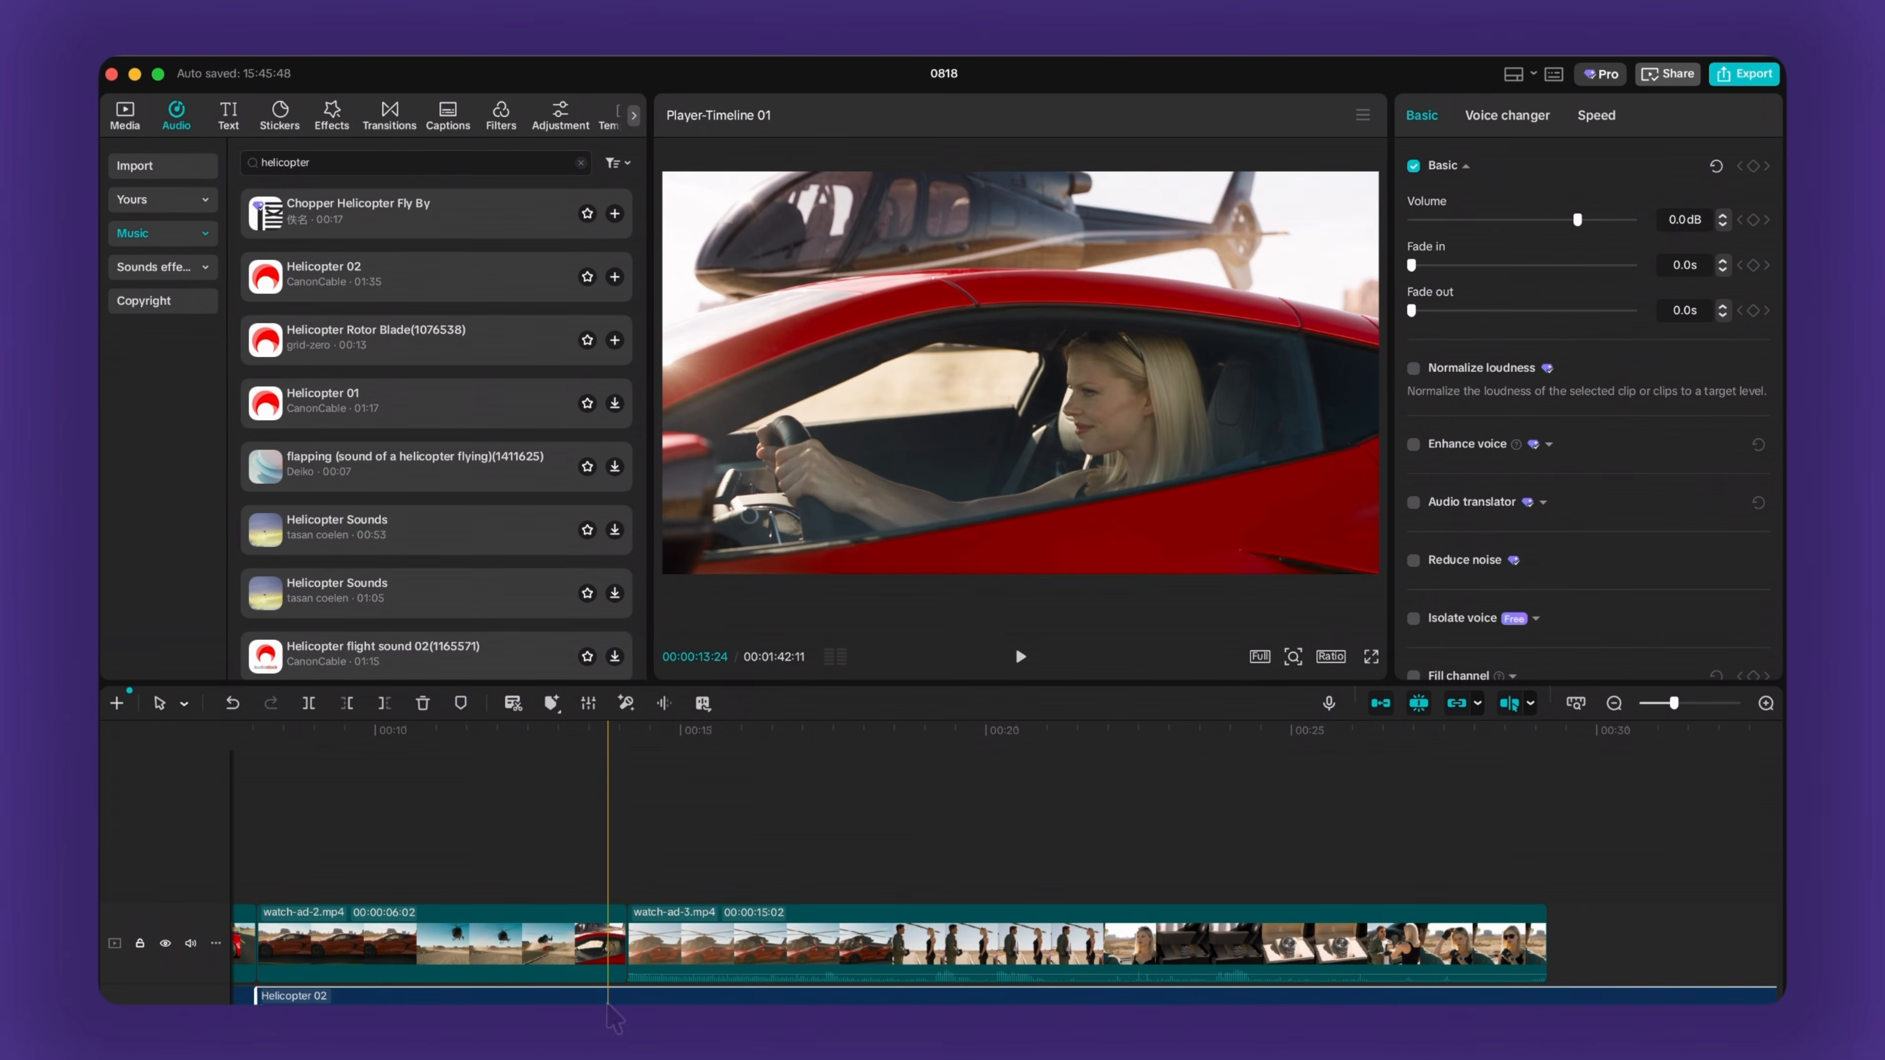
left_click(629, 863)
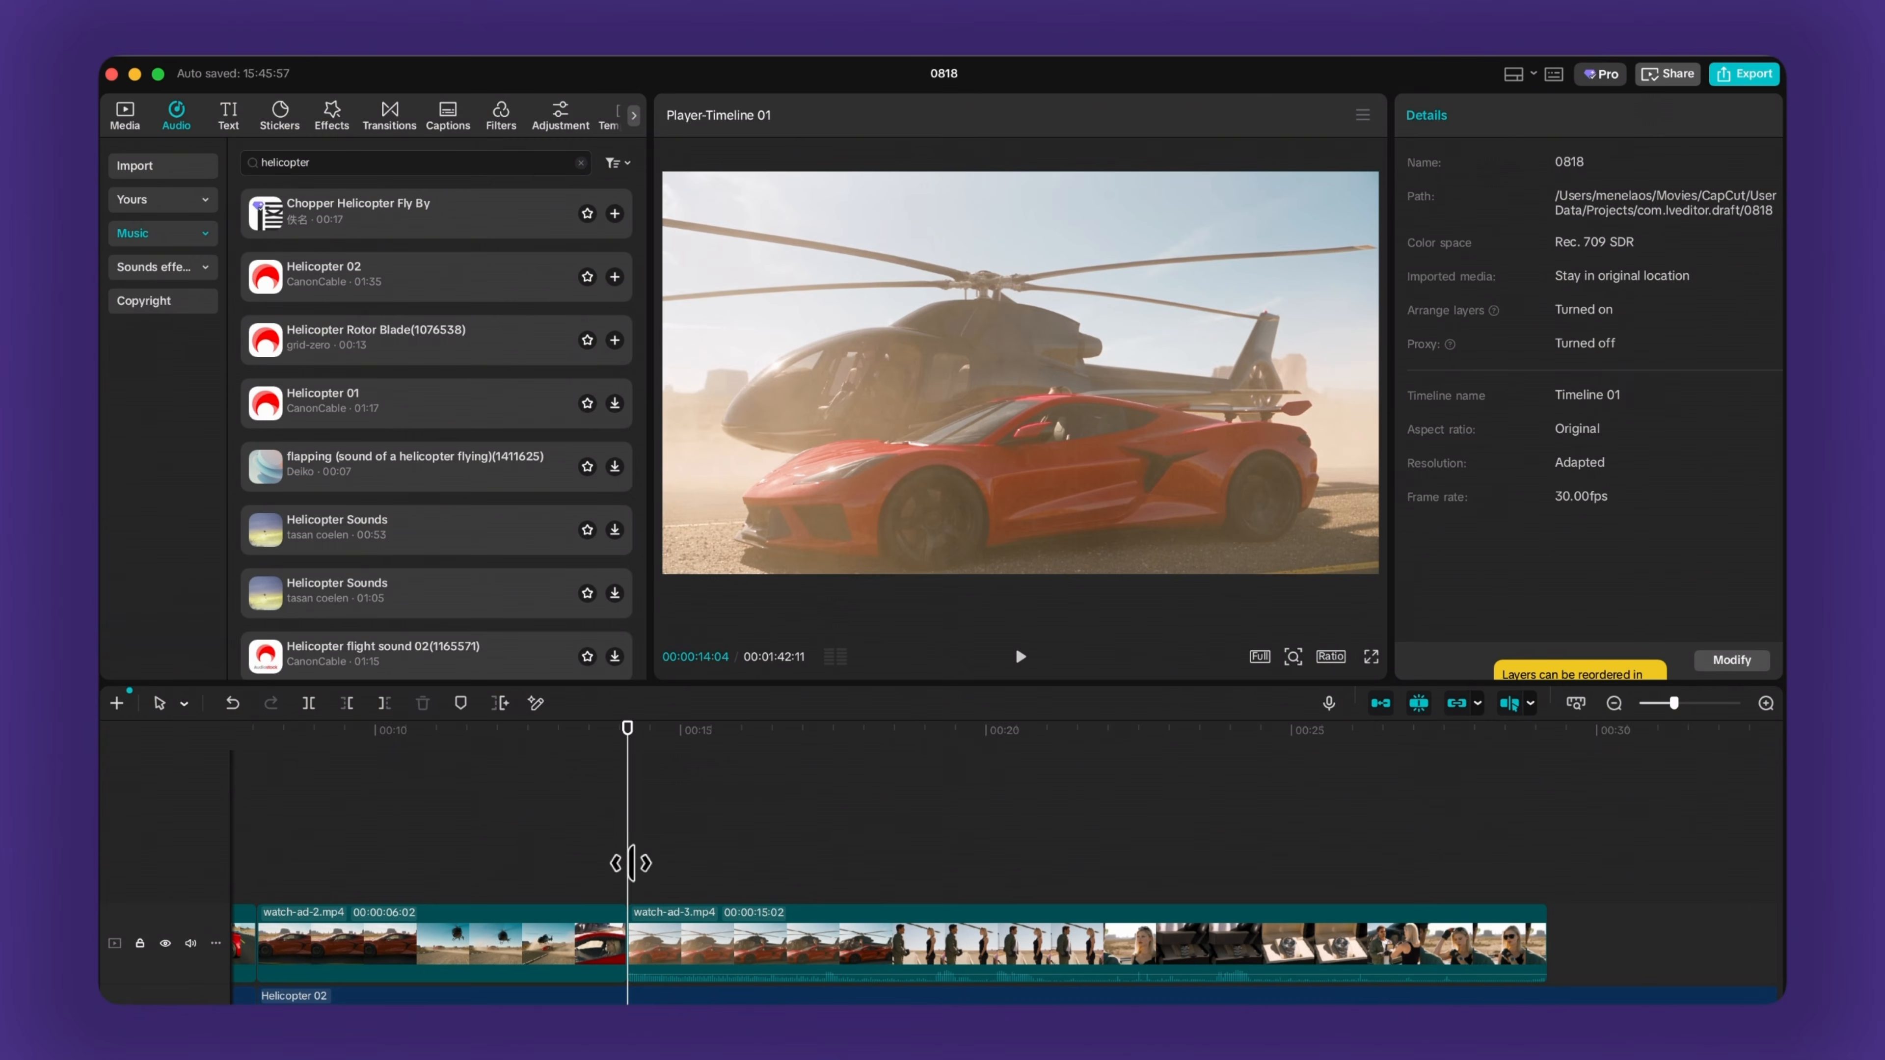
left_click(308, 703)
left_click(601, 997)
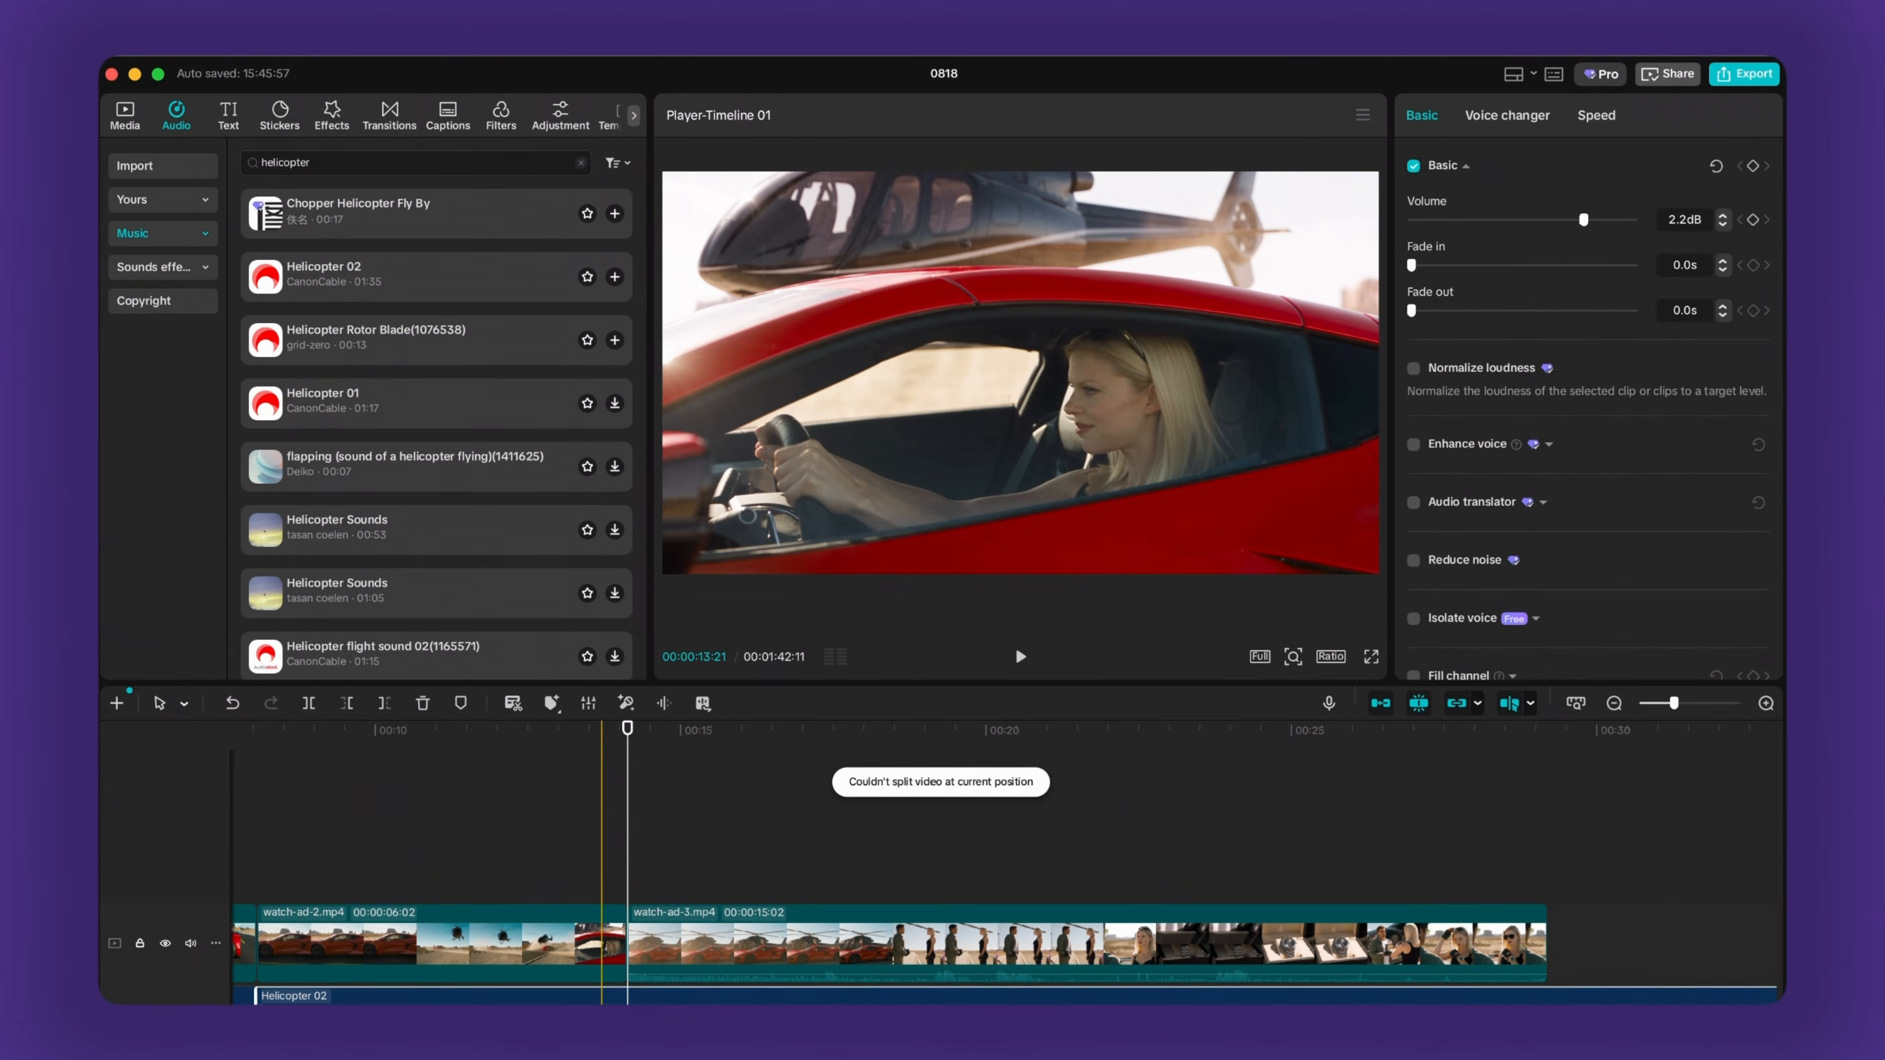
left_click(310, 703)
left_click(710, 995)
key("Delete")
Step: Search the audio library for "desert" and add Desert Dance at the start of watch-ad-3.mp4
left_click(337, 165)
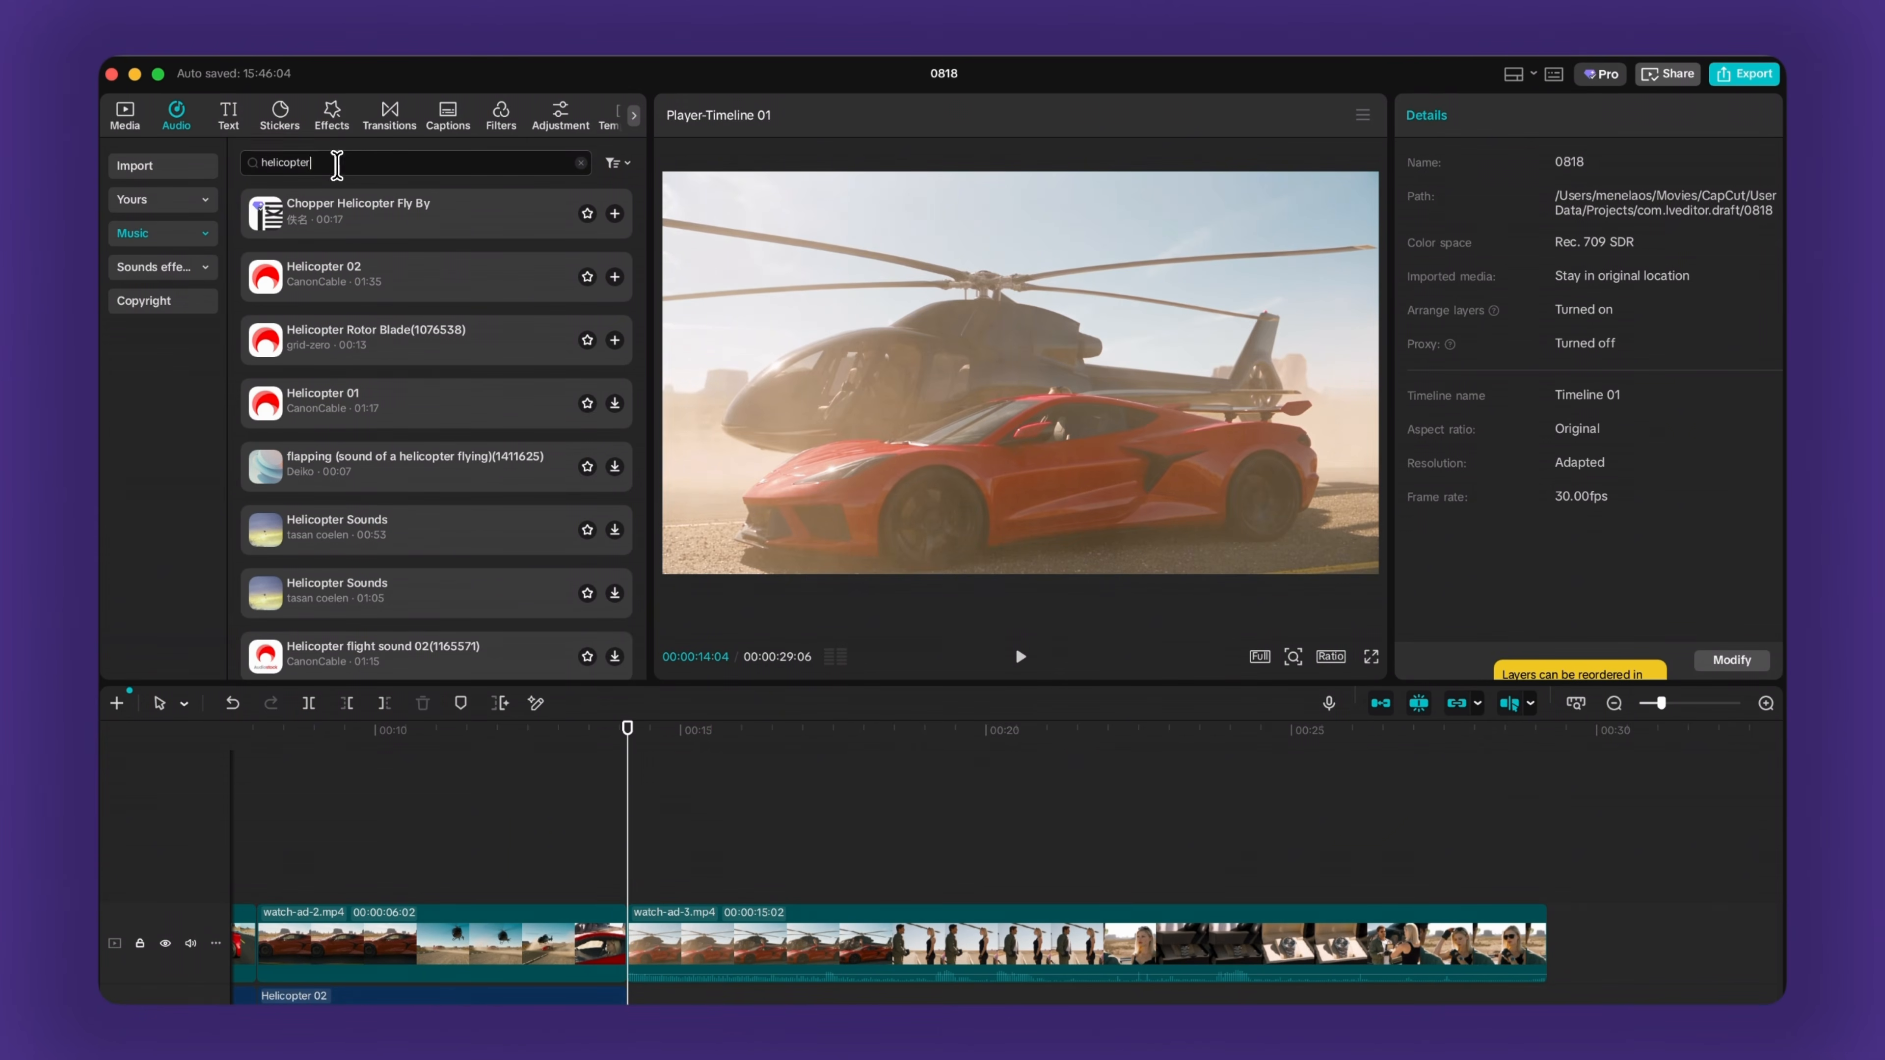
type("desert")
key("Return")
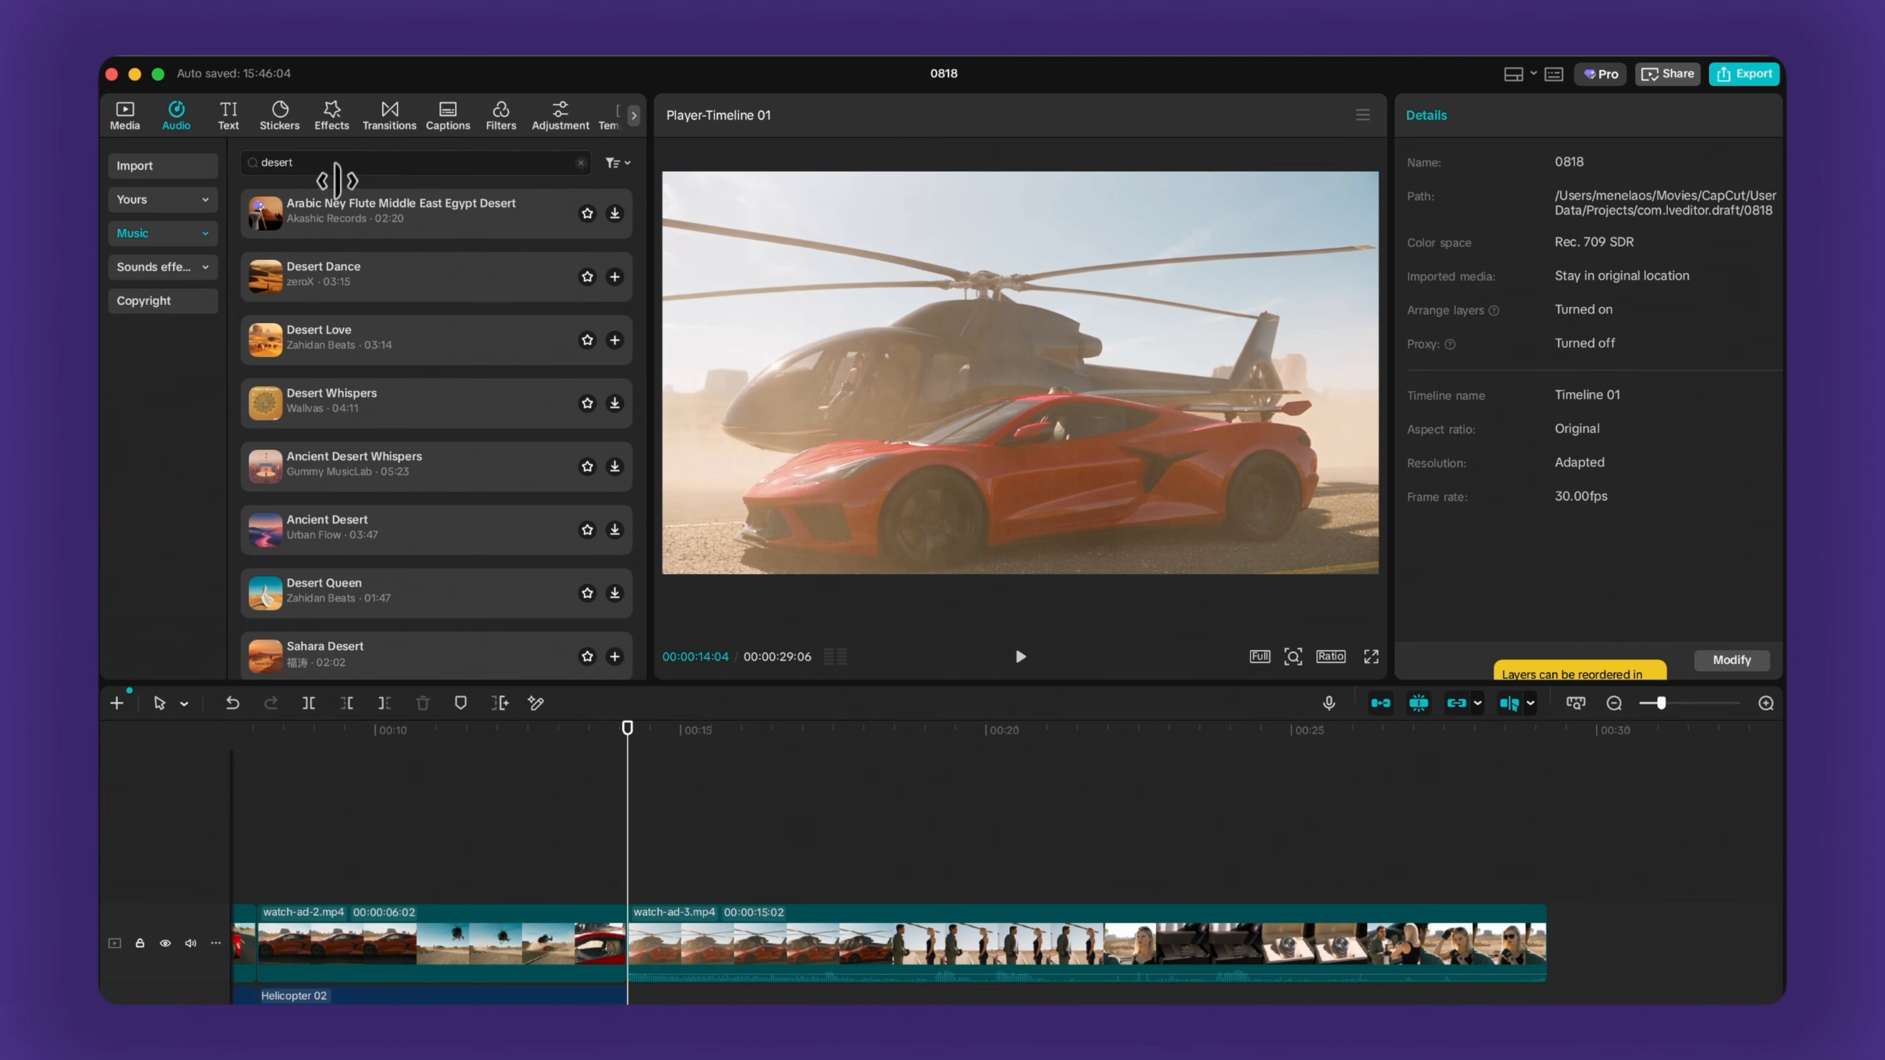
left_click(615, 277)
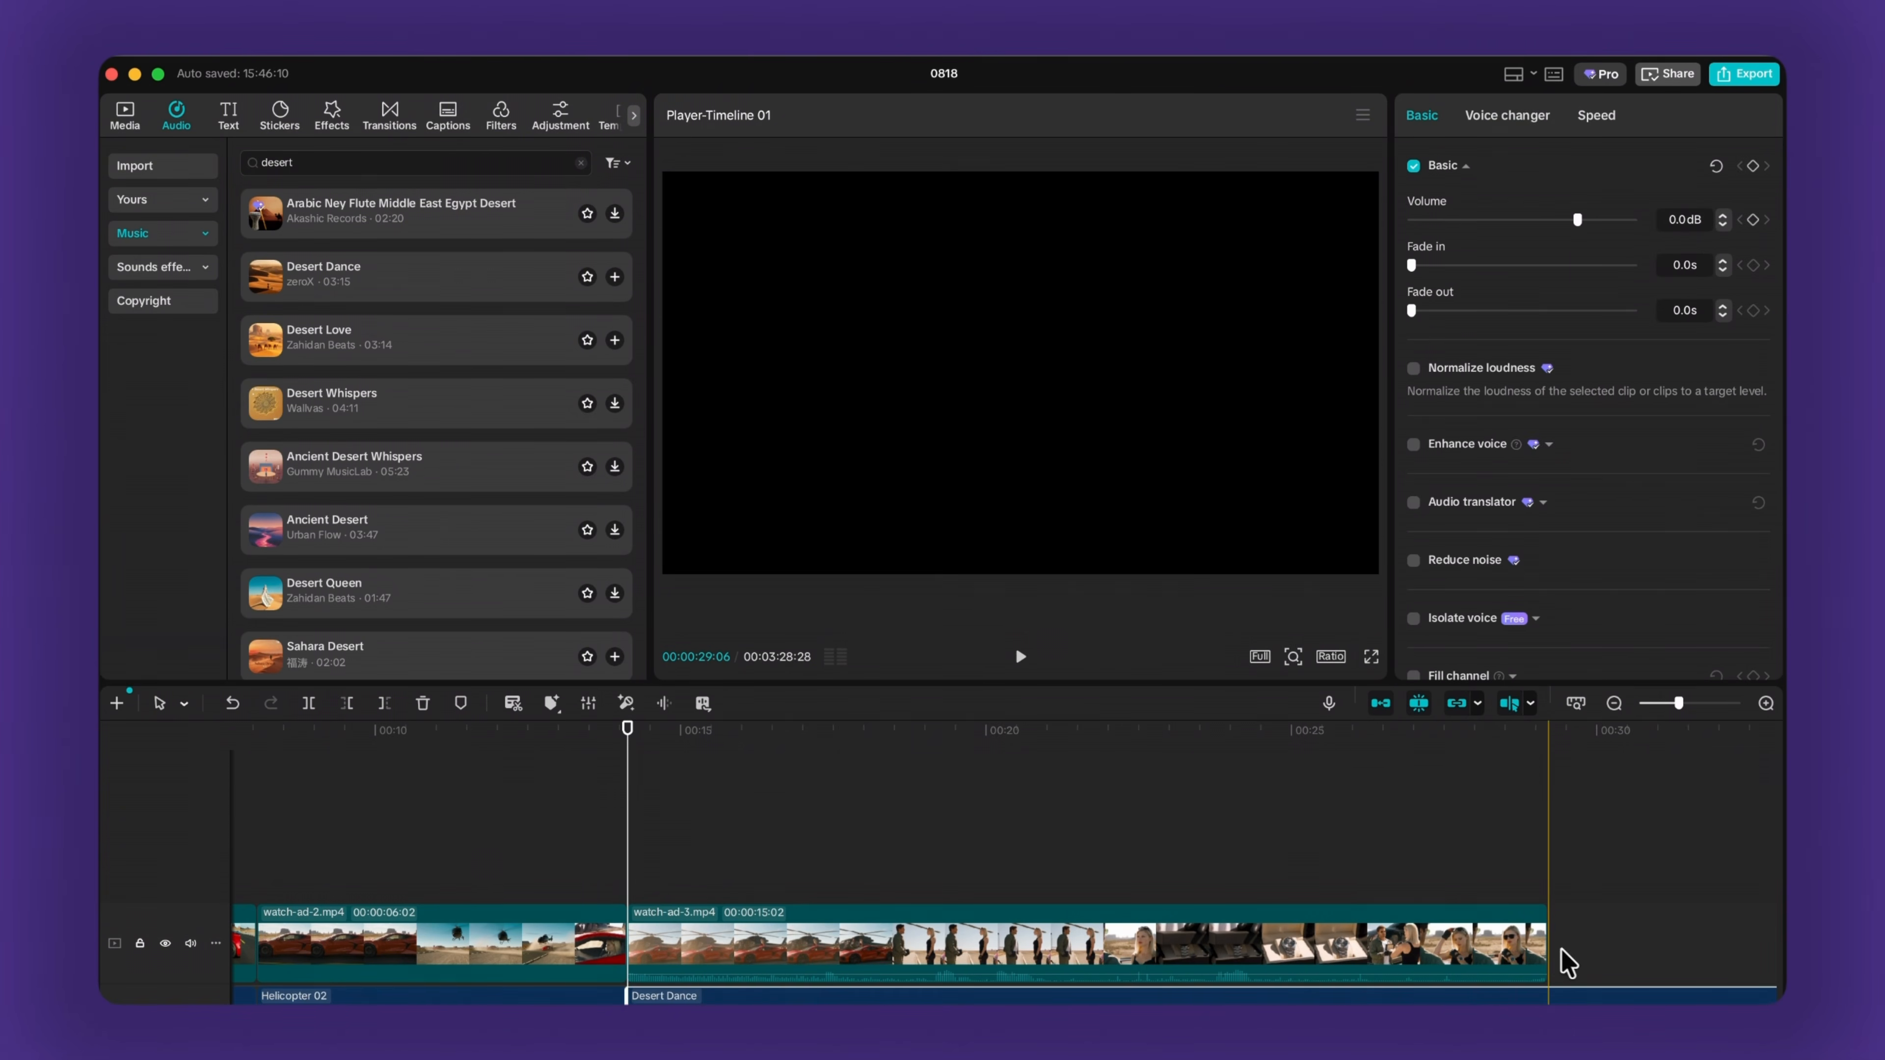
Step: Split the Desert Dance track at the end of watch-ad-3.mp4
left_click(1551, 982)
left_click(1553, 984)
key("space")
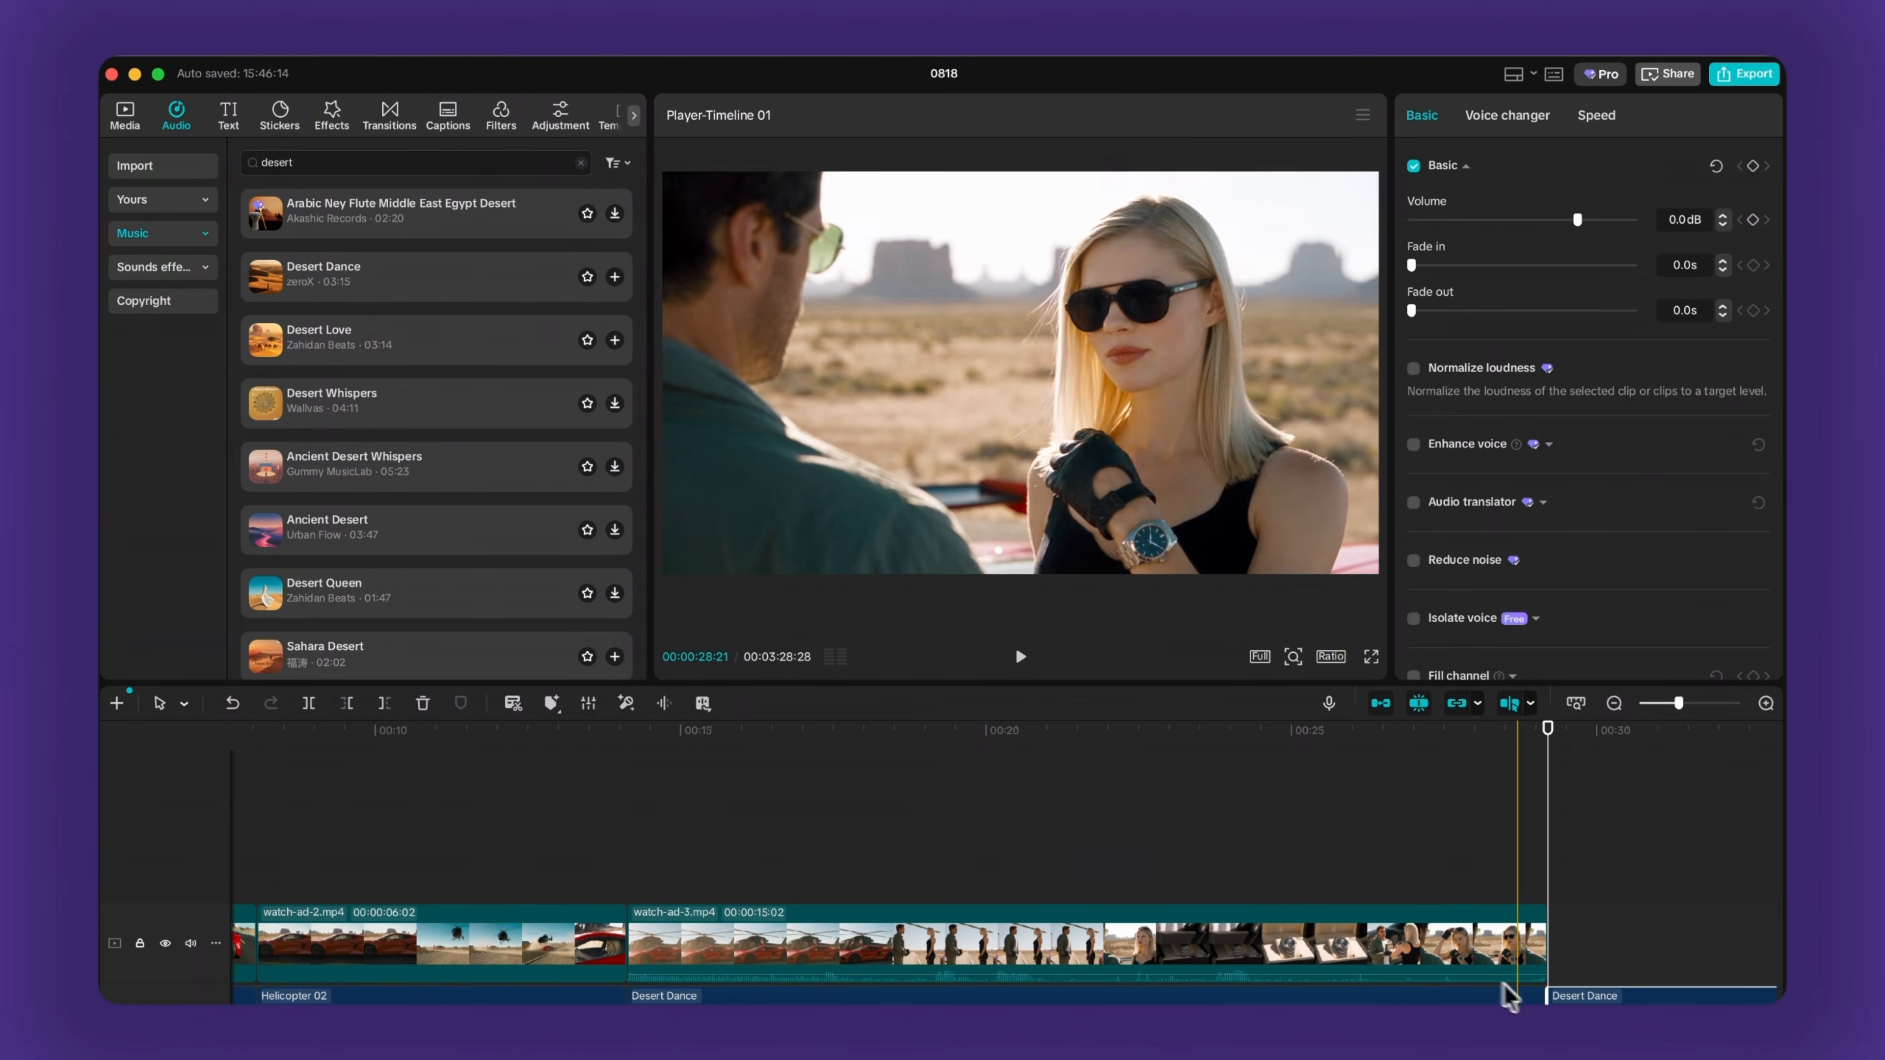